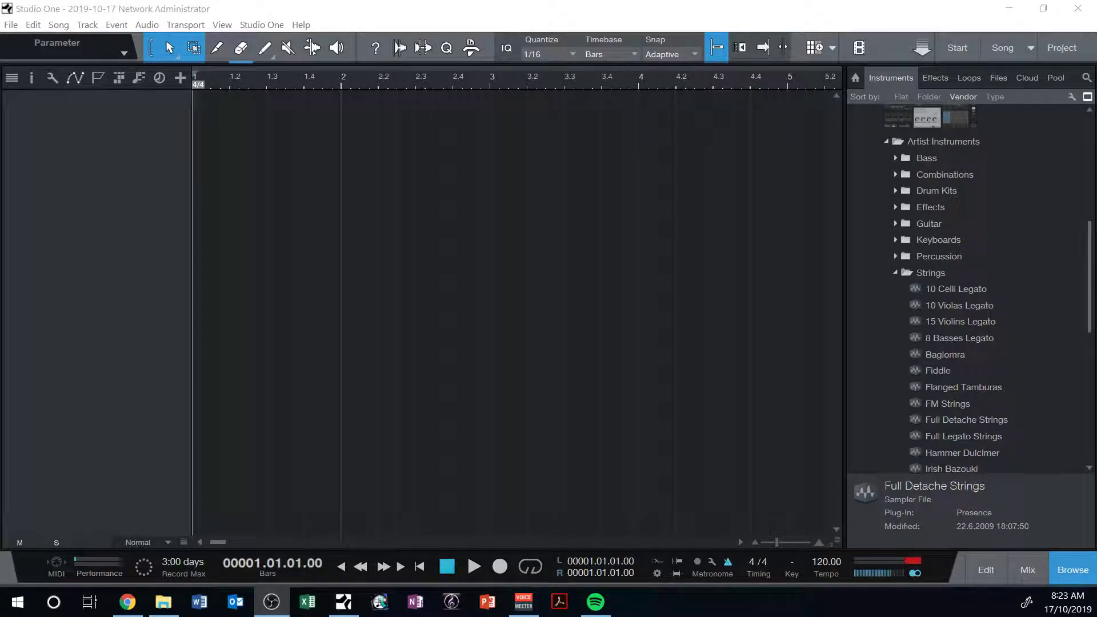
# - Collapse the Artist Instruments folder and the PreSonus vendor folder in the instrument browser
pyautogui.click(886, 142)
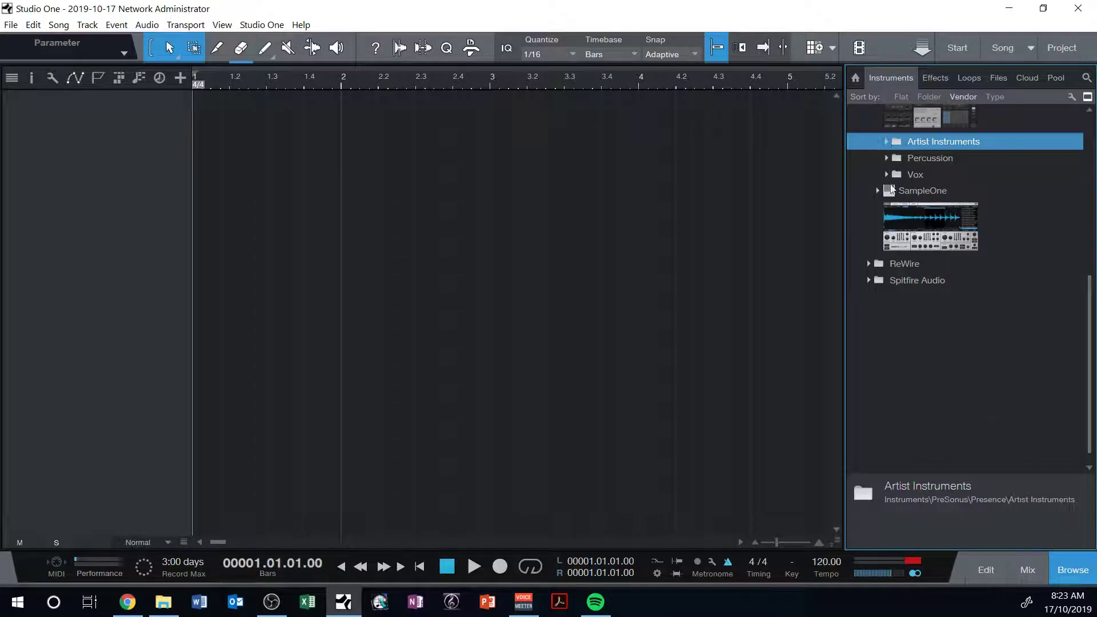
pyautogui.scroll(5, 886, 172)
pyautogui.click(866, 144)
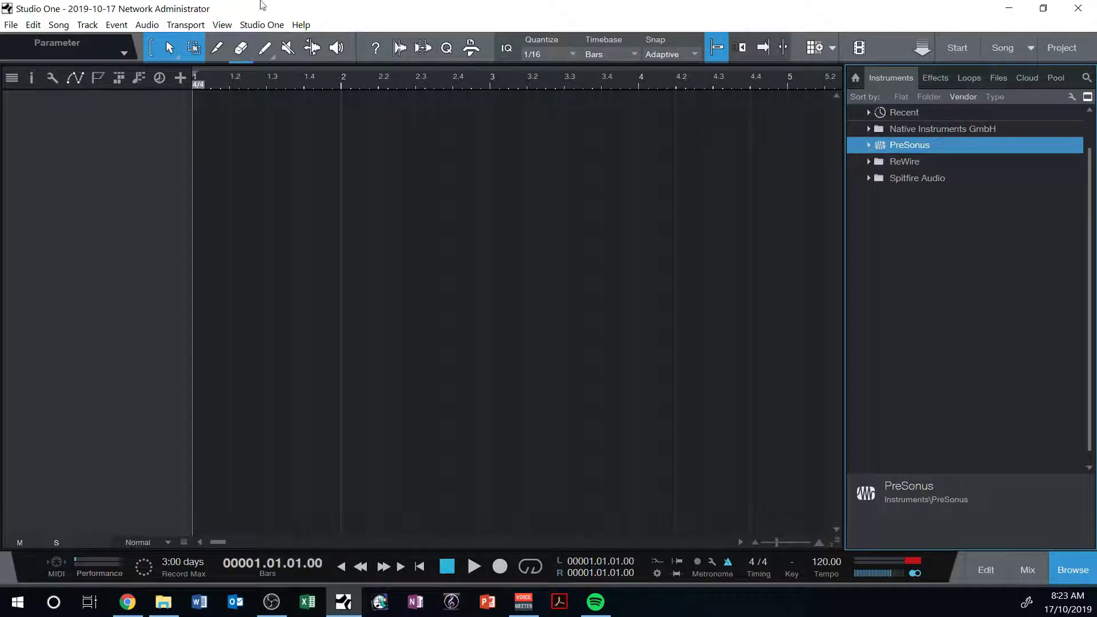
# - Check the Samson Carbon keyboard's send and receive ports in the external devices options
pyautogui.click(262, 24)
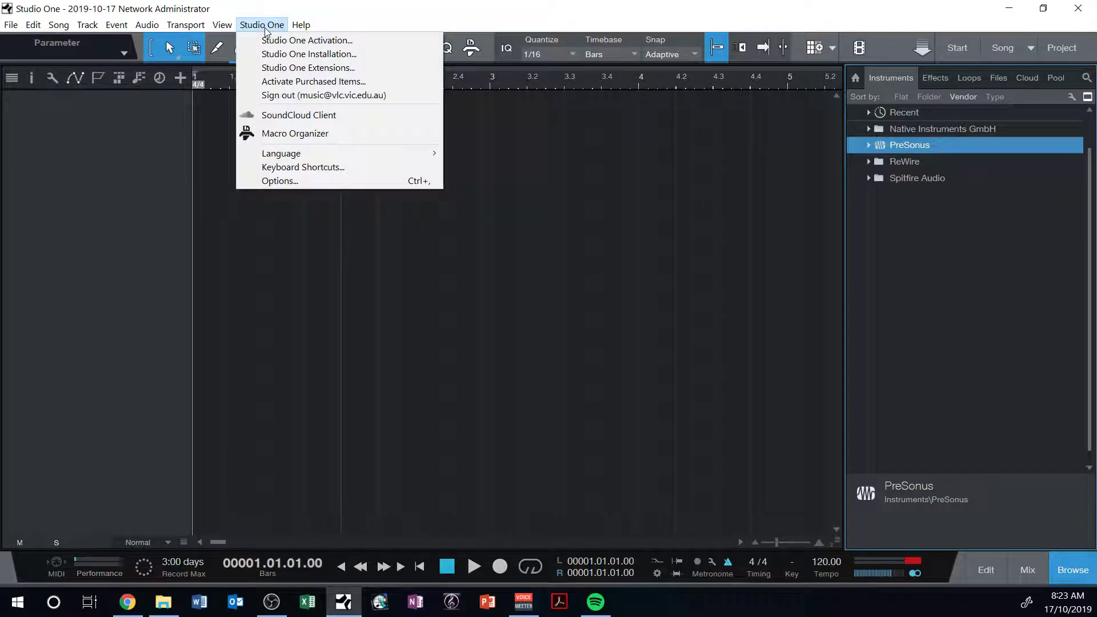
pyautogui.click(302, 182)
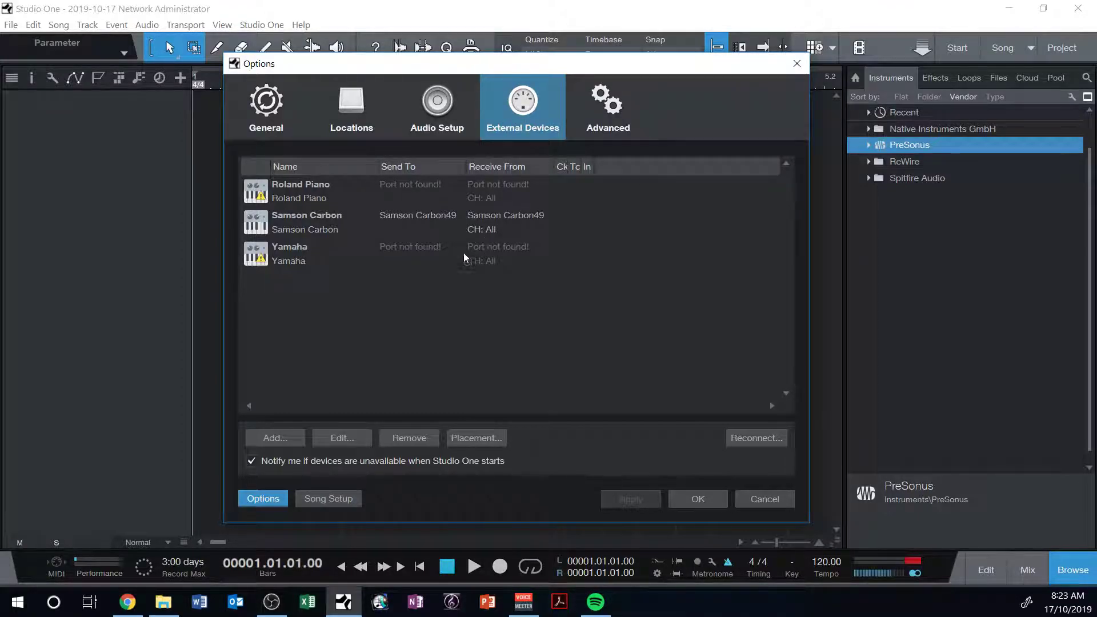
pyautogui.click(277, 227)
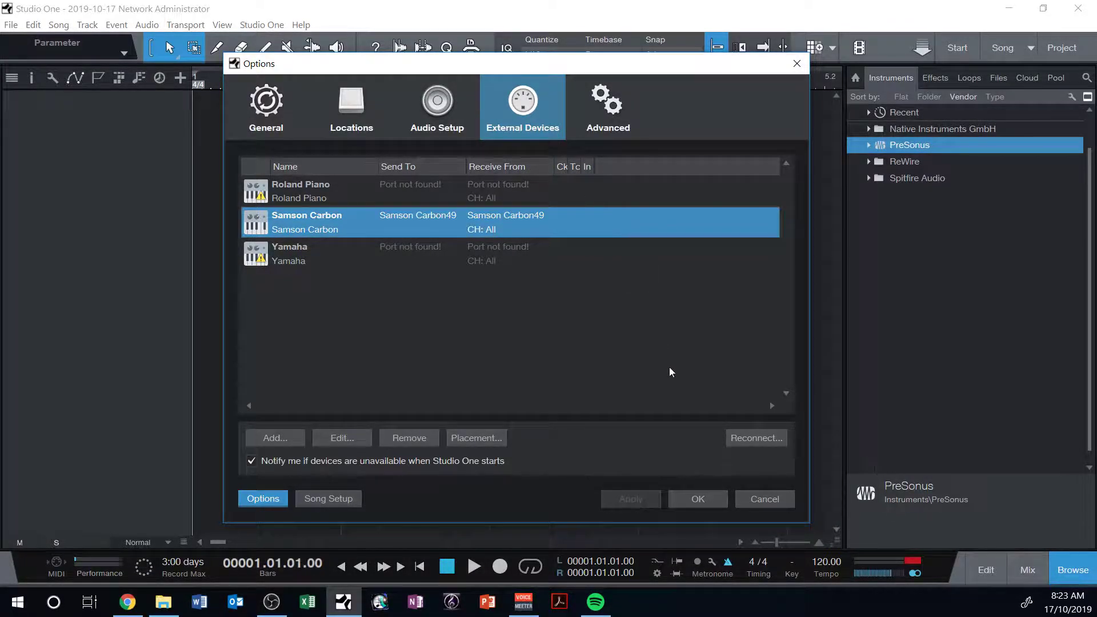
pyautogui.click(713, 499)
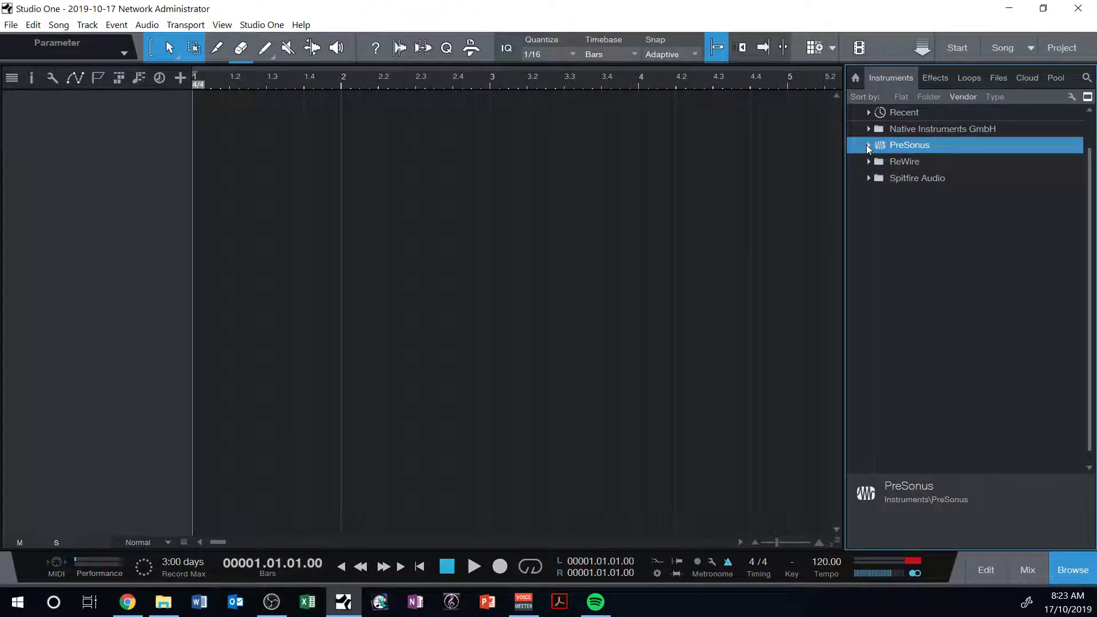
# - View the browser's home page, return to the instruments list and expand the PreSonus folder
pyautogui.click(855, 76)
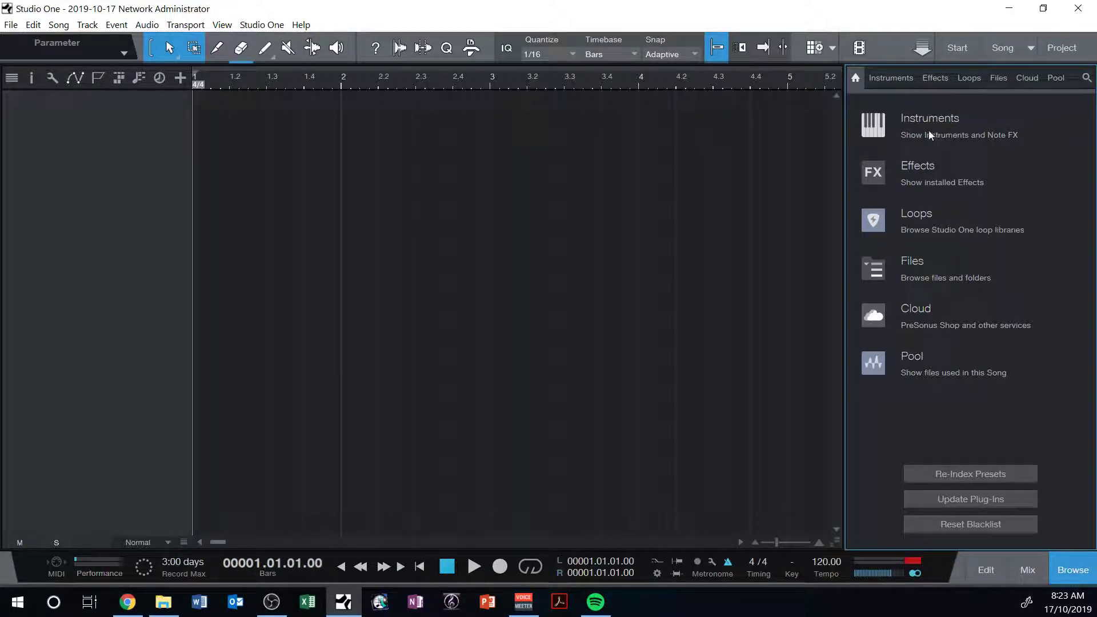
pyautogui.click(892, 80)
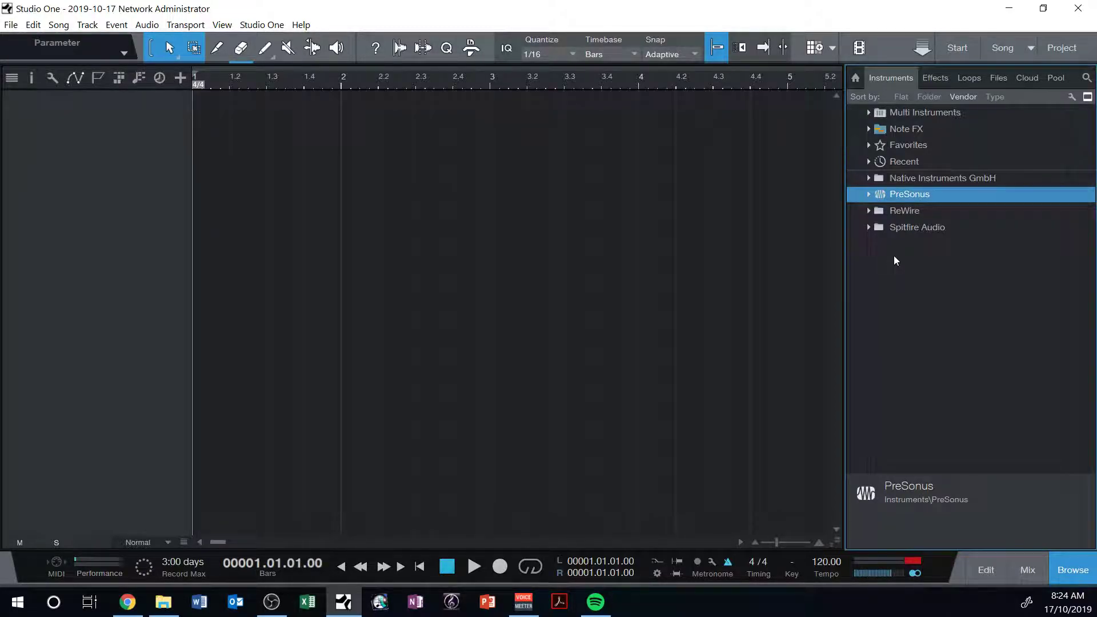
pyautogui.click(869, 194)
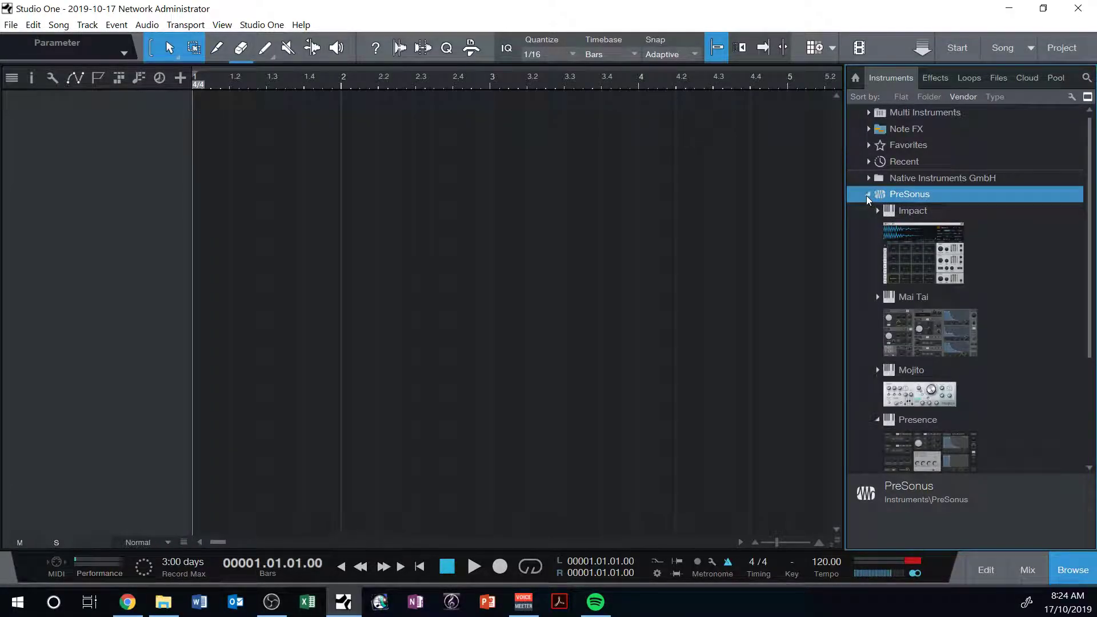
# - Open Studio One Installation and examine which Loop Libraries packages are installed, including Prime Selection Loops and Sounds and Studio One Musicloops
pyautogui.click(271, 27)
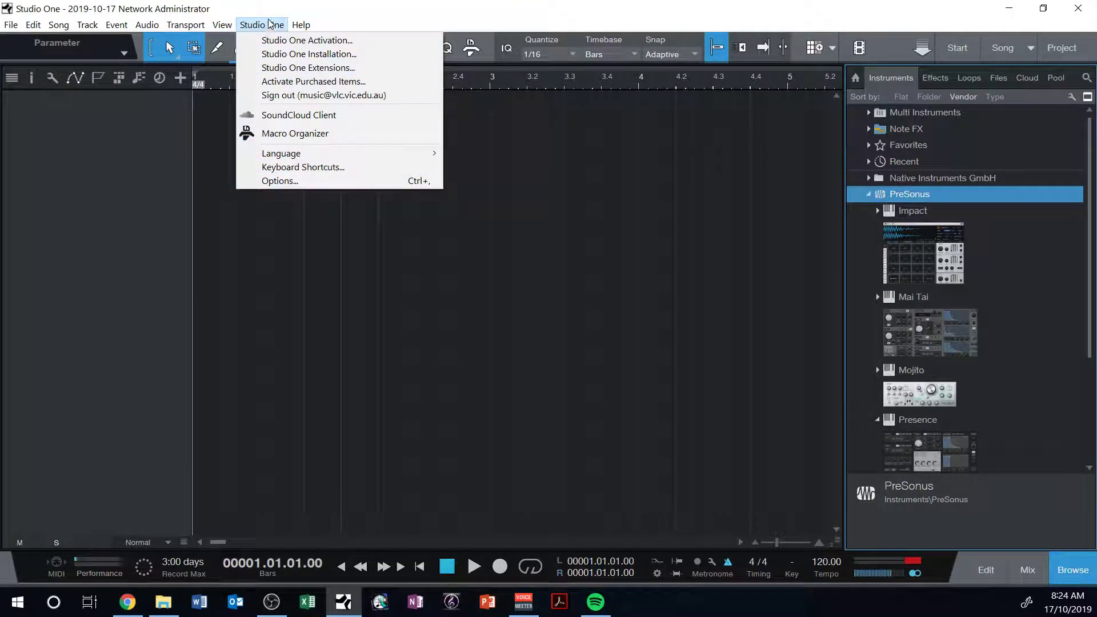
pyautogui.click(278, 54)
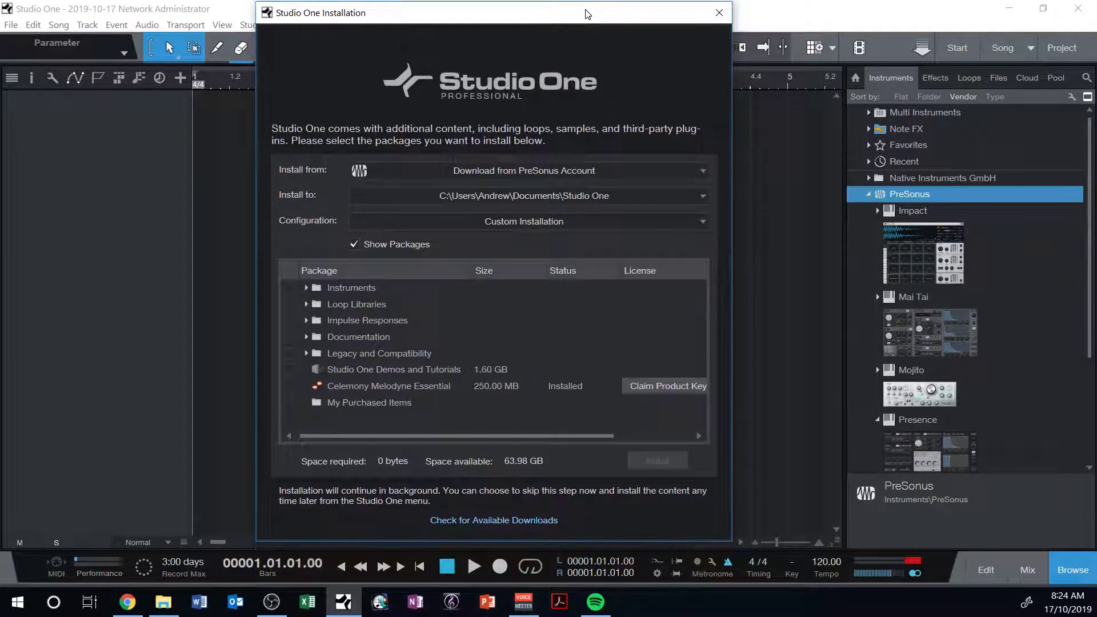
pyautogui.click(306, 304)
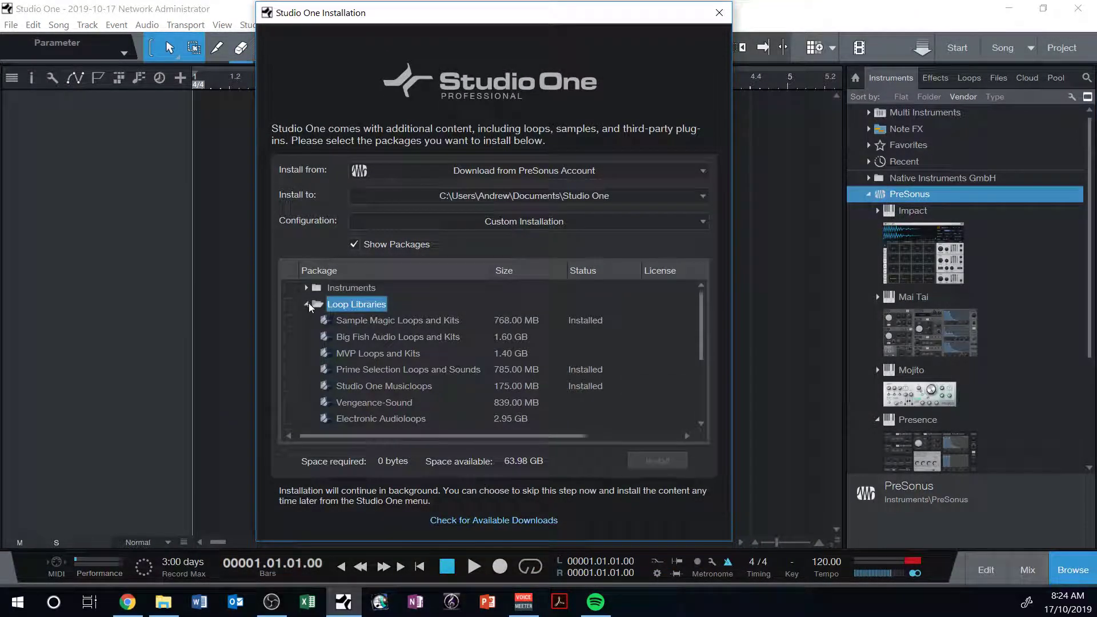
pyautogui.scroll(-1, 406, 328)
pyautogui.click(420, 337)
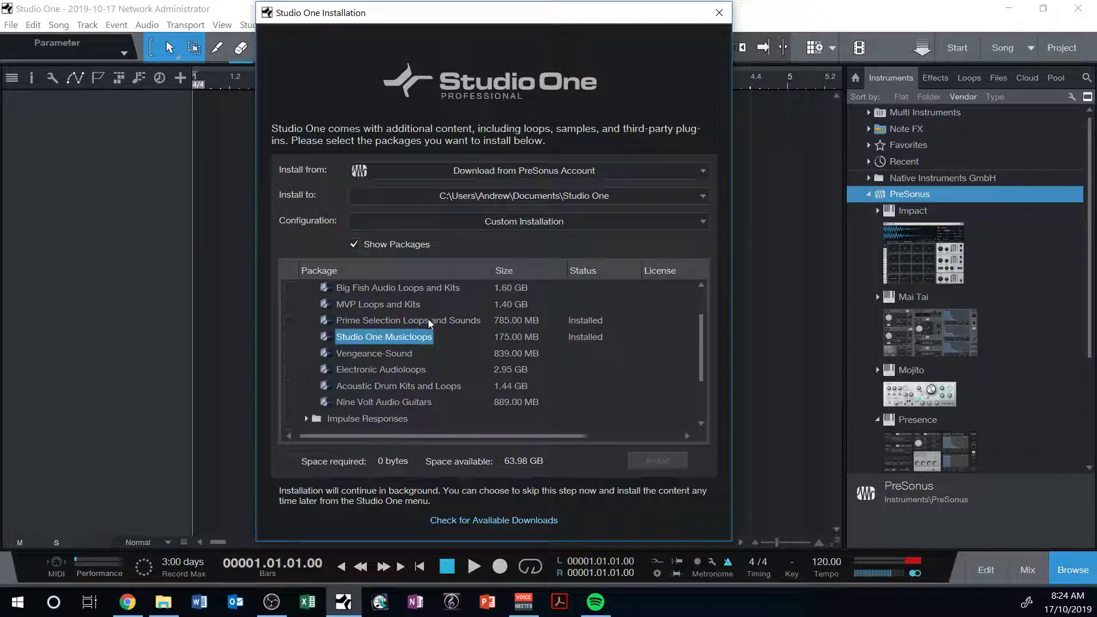
pyautogui.scroll(1, 423, 338)
pyautogui.click(442, 322)
pyautogui.click(433, 372)
pyautogui.click(426, 387)
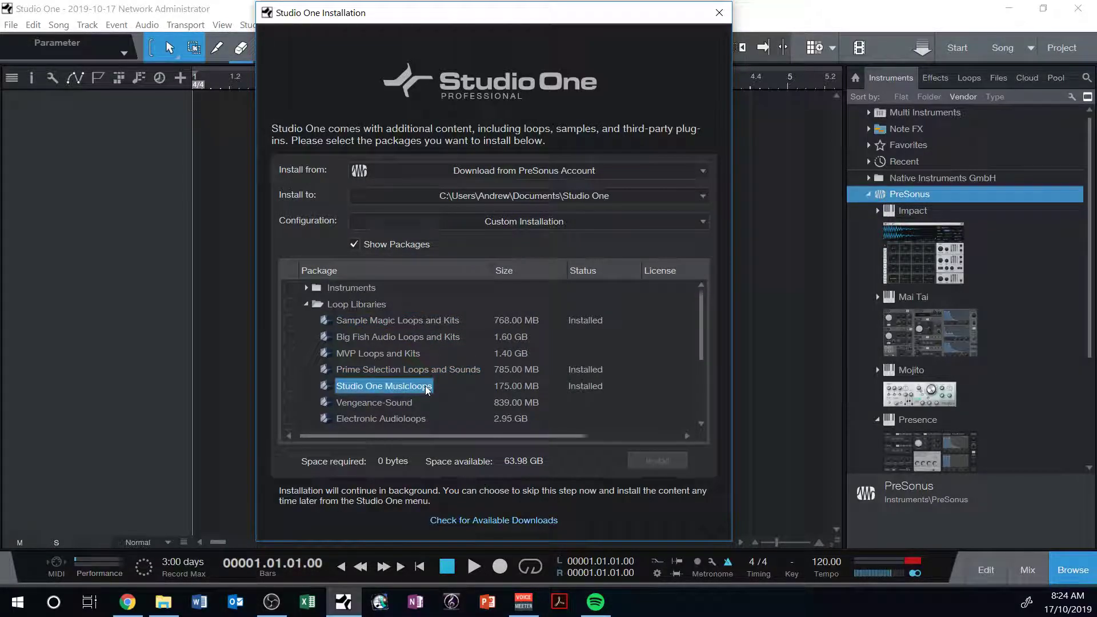
pyautogui.click(429, 373)
pyautogui.click(429, 383)
pyautogui.scroll(-1, 430, 400)
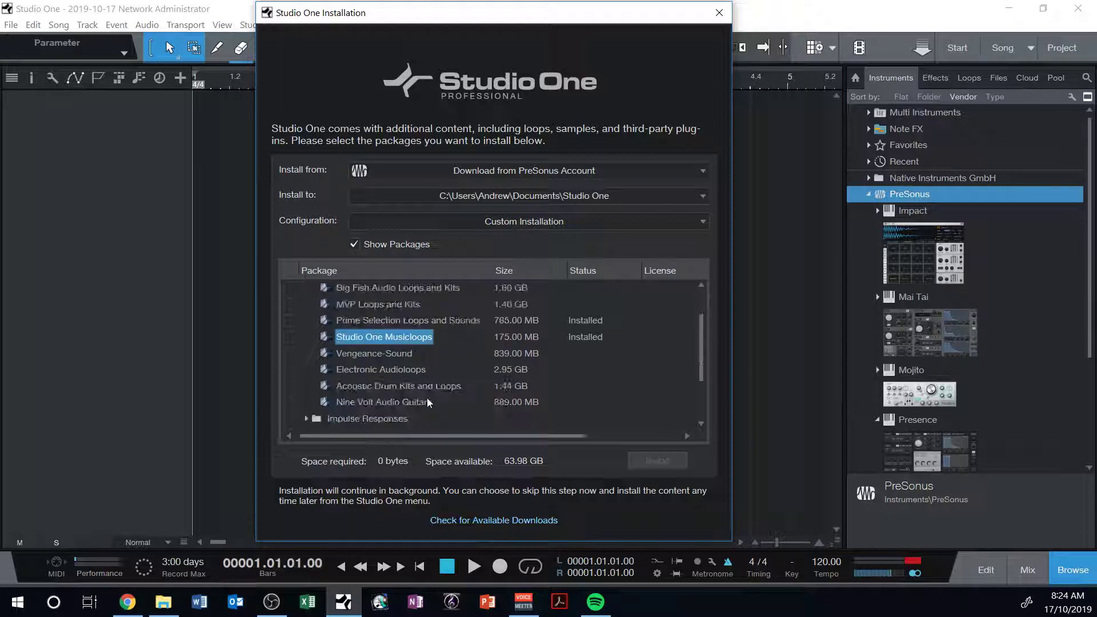
pyautogui.scroll(1, 408, 390)
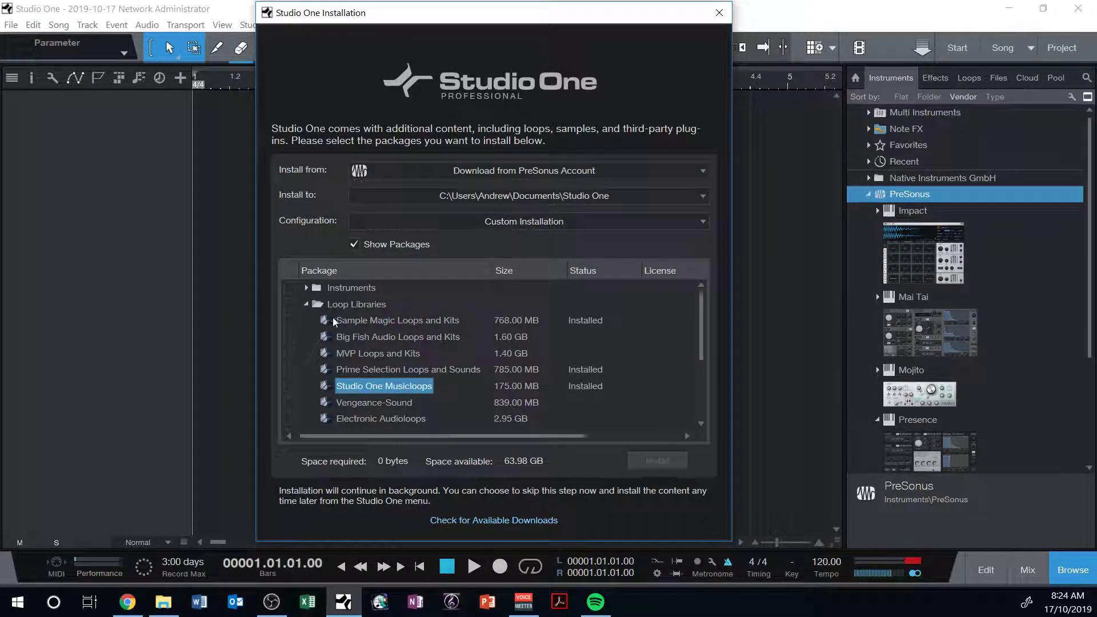
# - Examine the installation status of the Presence XT Core Library packages among the instruments, including Percussion and Vocals
pyautogui.click(306, 305)
pyautogui.click(307, 288)
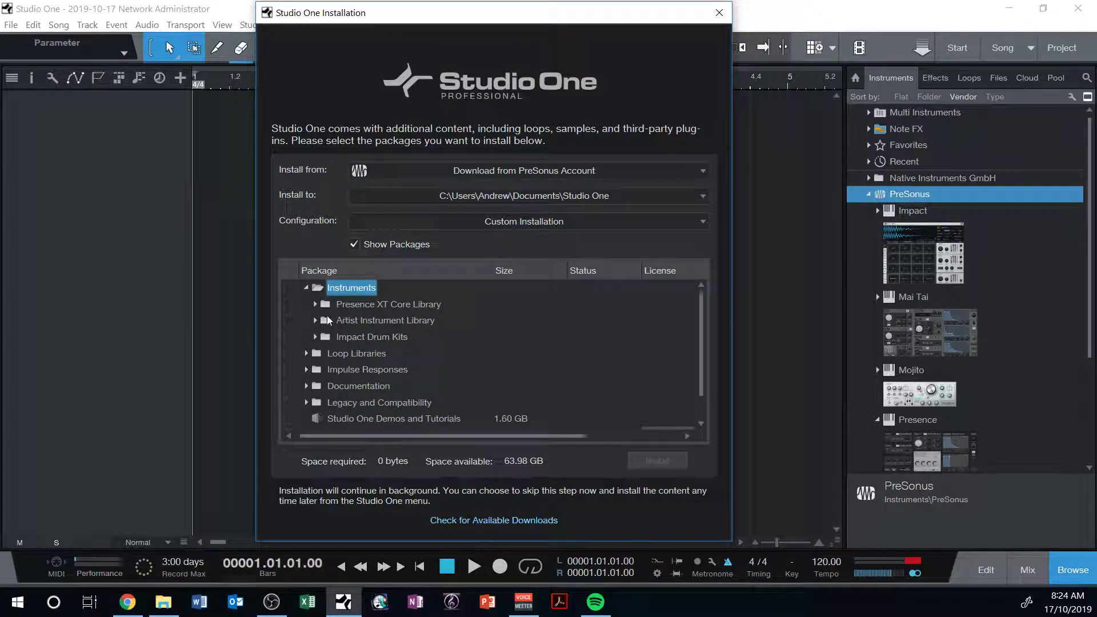
pyautogui.click(315, 305)
pyautogui.moveTo(699, 311); pyautogui.dragTo(703, 336)
pyautogui.click(588, 350)
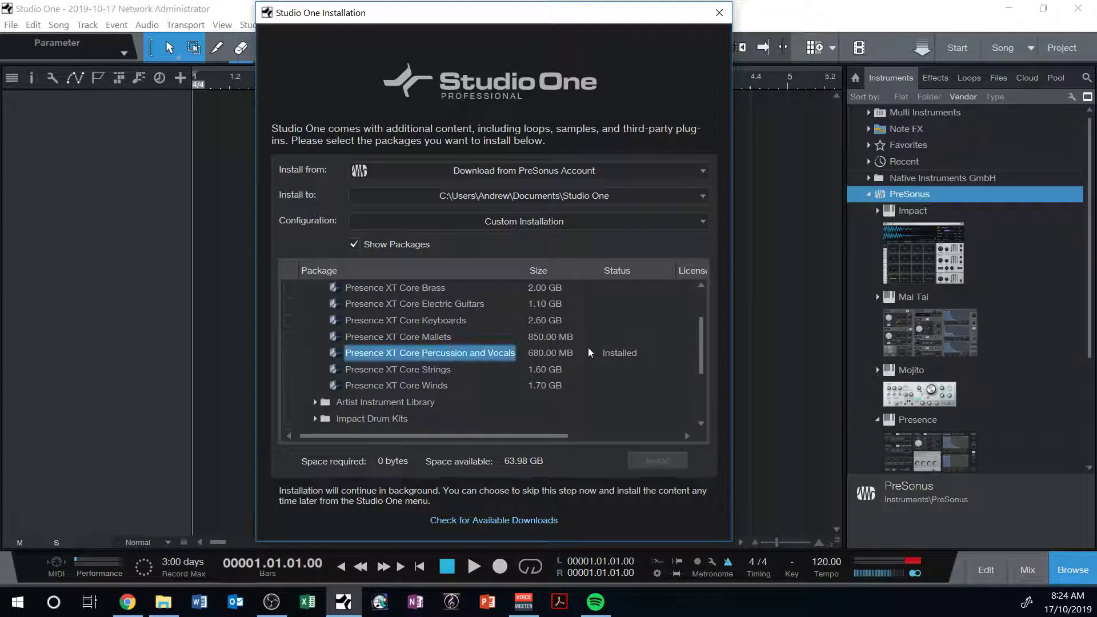
# - Examine the Studio One Instruments Vol. 1 and Vol. 2 packages in the Artist Instrument Library, and close the installation window
pyautogui.click(316, 400)
pyautogui.scroll(-3, 434, 338)
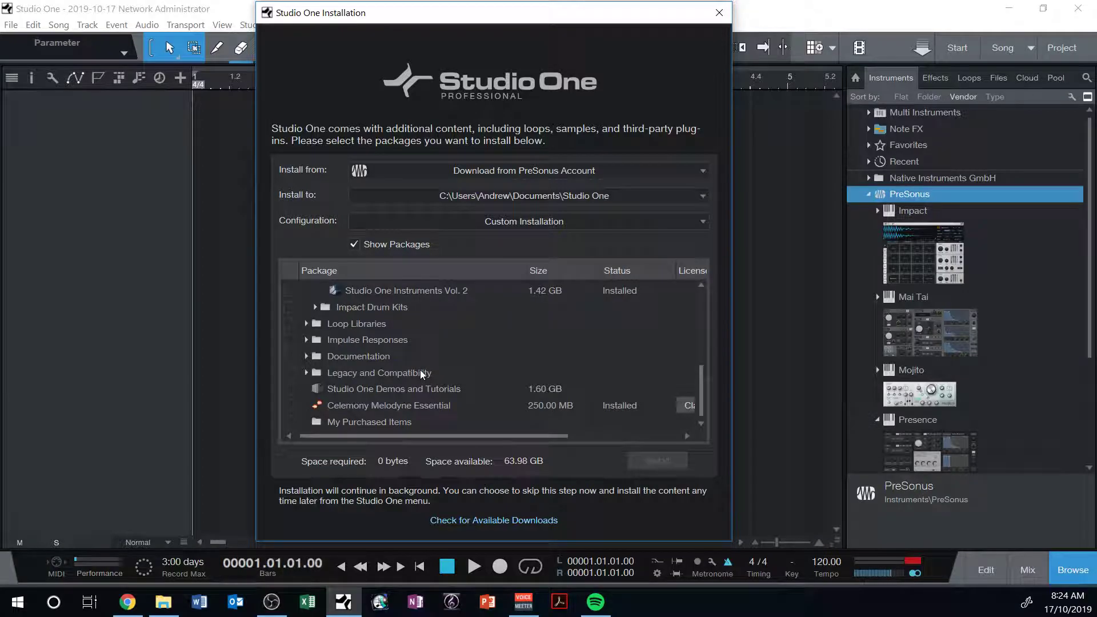
pyautogui.scroll(2, 434, 338)
pyautogui.press('Down')
pyautogui.press('Down')
pyautogui.press('Up')
pyautogui.press('Down')
pyautogui.click(442, 337)
pyautogui.click(444, 352)
pyautogui.click(451, 337)
pyautogui.click(452, 352)
pyautogui.click(451, 337)
pyautogui.click(451, 351)
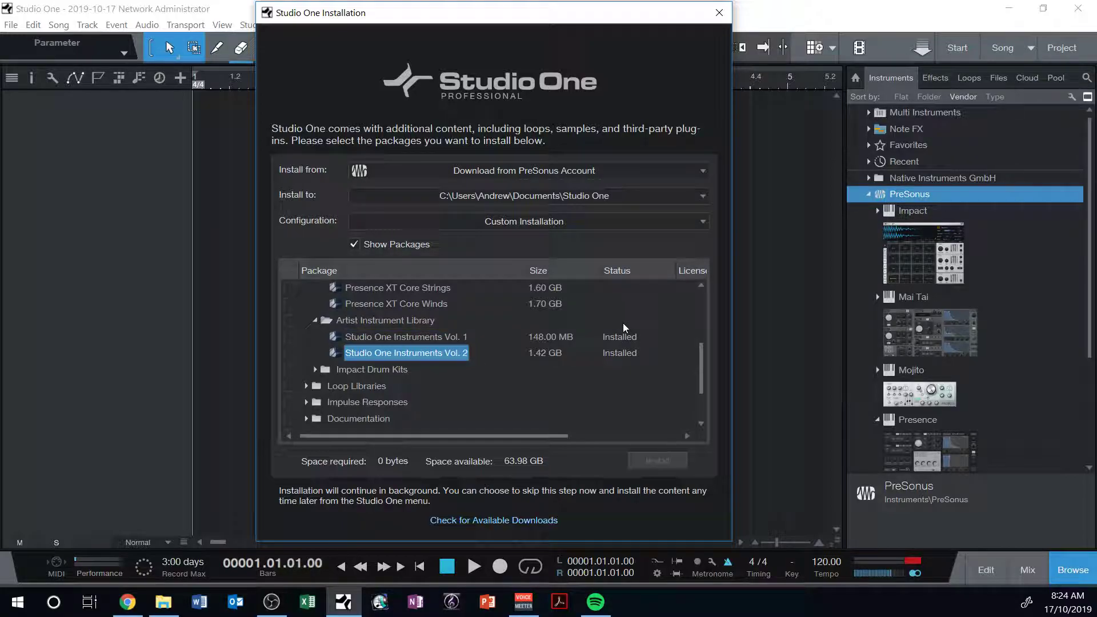
pyautogui.scroll(2, 640, 257)
pyautogui.click(719, 12)
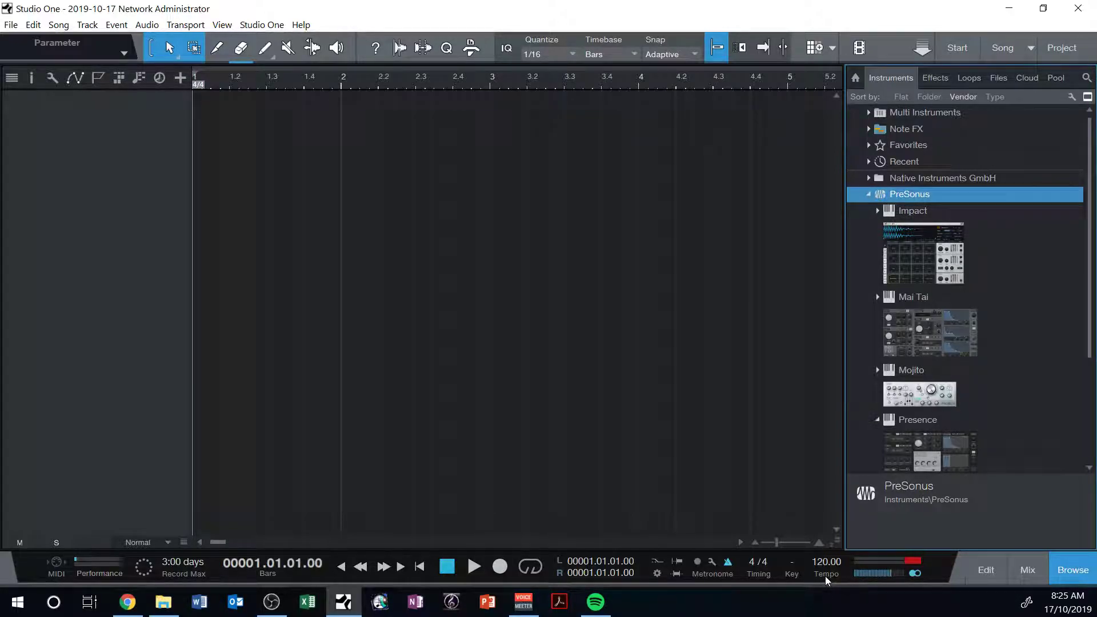
# - Set the song tempo to 116 BPM
pyautogui.scroll(-1, 825, 575)
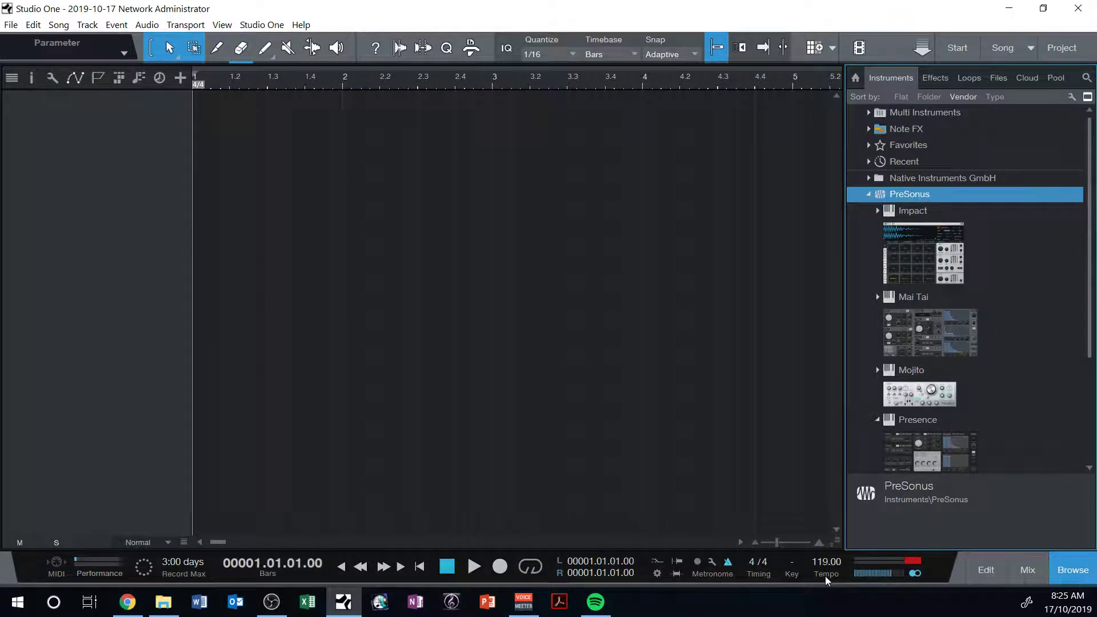
pyautogui.scroll(-3, 825, 575)
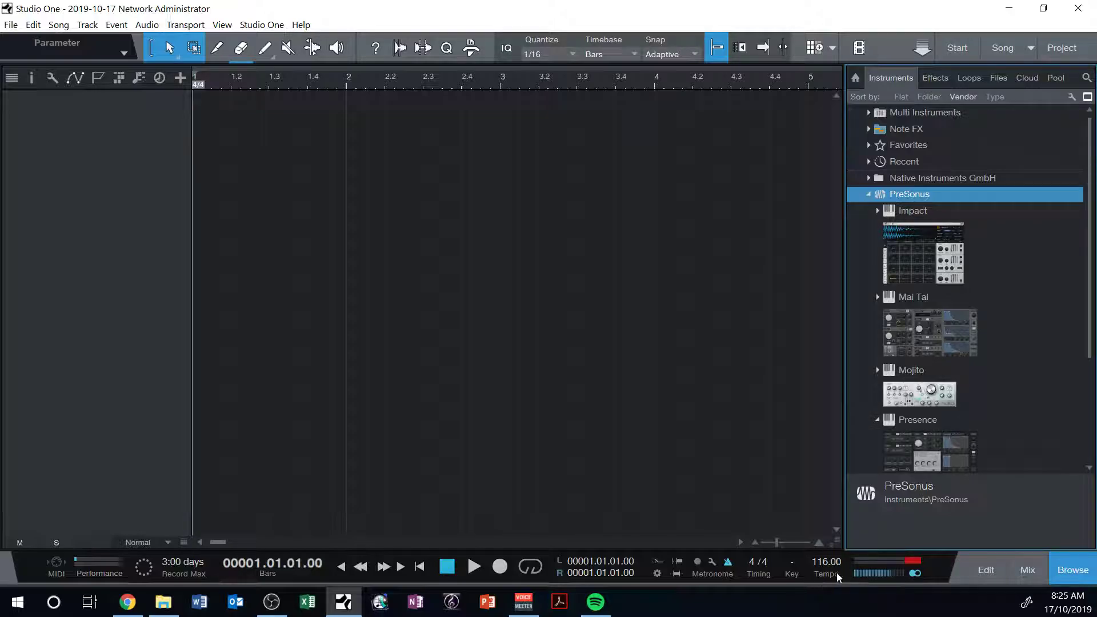
# - Open the metronome setup, raise the accent and beat volumes, and enable the precount
pyautogui.click(728, 563)
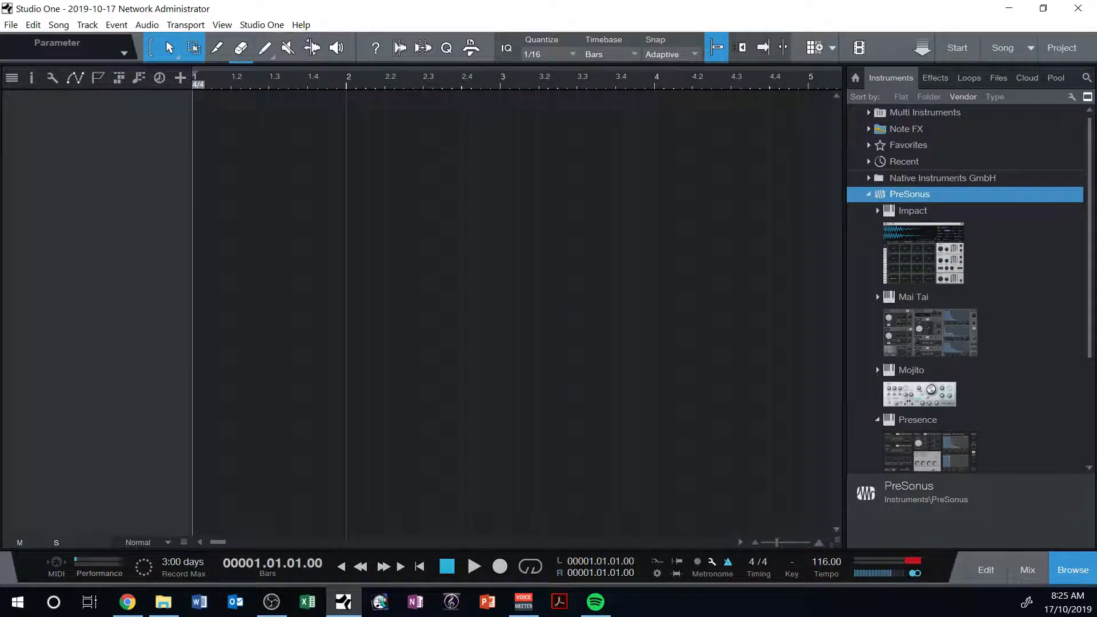
pyautogui.click(712, 562)
pyautogui.moveTo(543, 194); pyautogui.dragTo(588, 110)
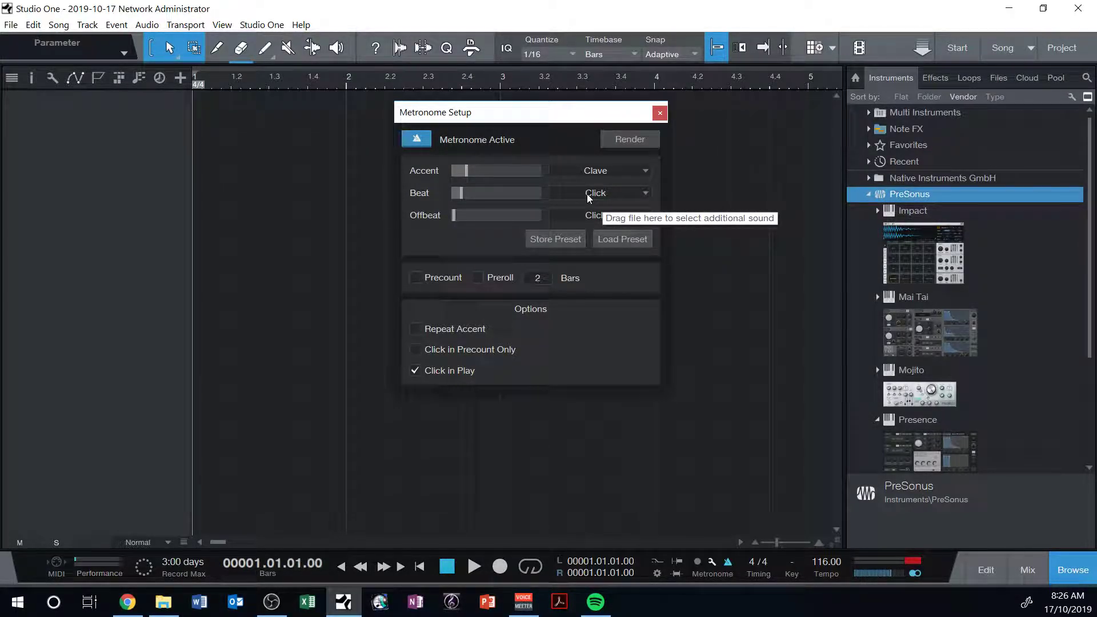
pyautogui.moveTo(468, 170); pyautogui.dragTo(471, 193)
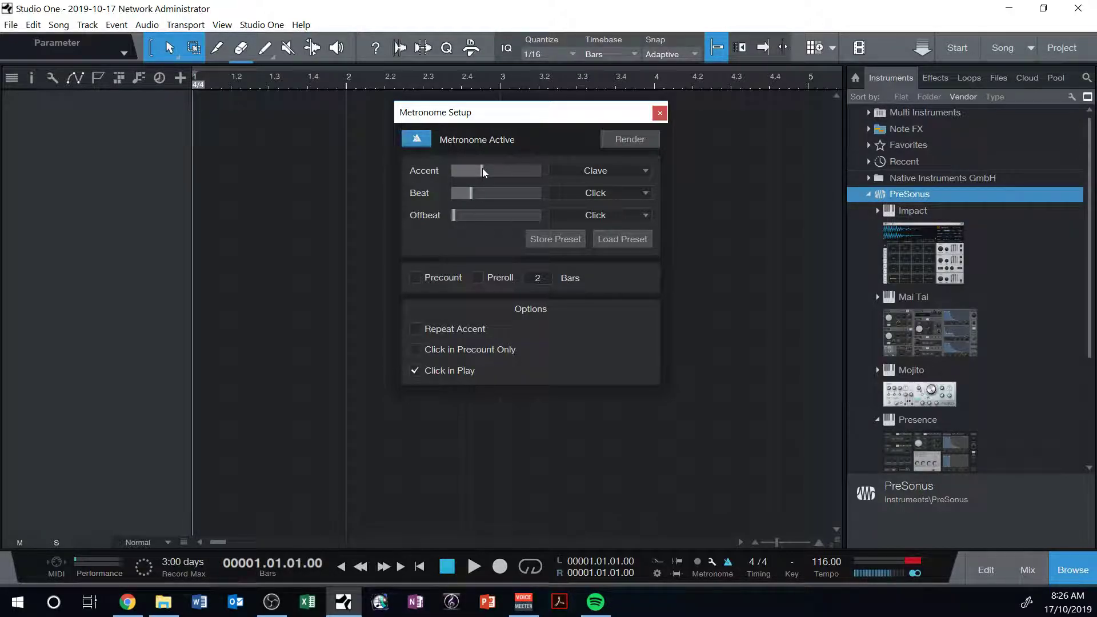
pyautogui.click(416, 278)
# - Test the precount with a short record pass, raise the metronome's accent and beat volumes further, and close its setup
pyautogui.click(500, 567)
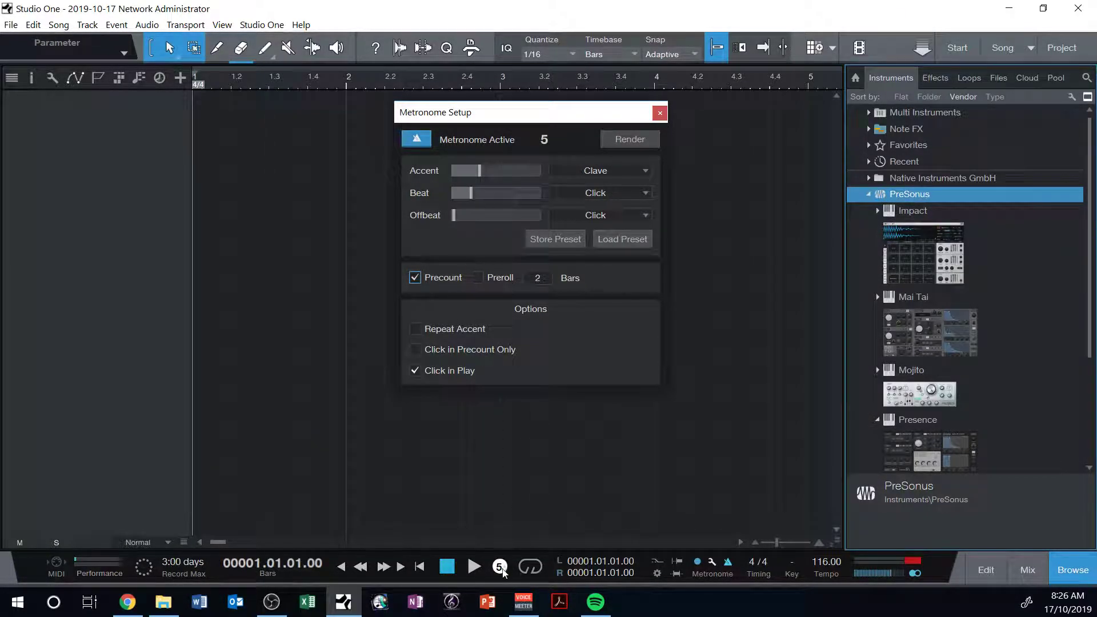
pyautogui.click(449, 569)
pyautogui.moveTo(470, 192); pyautogui.dragTo(479, 193)
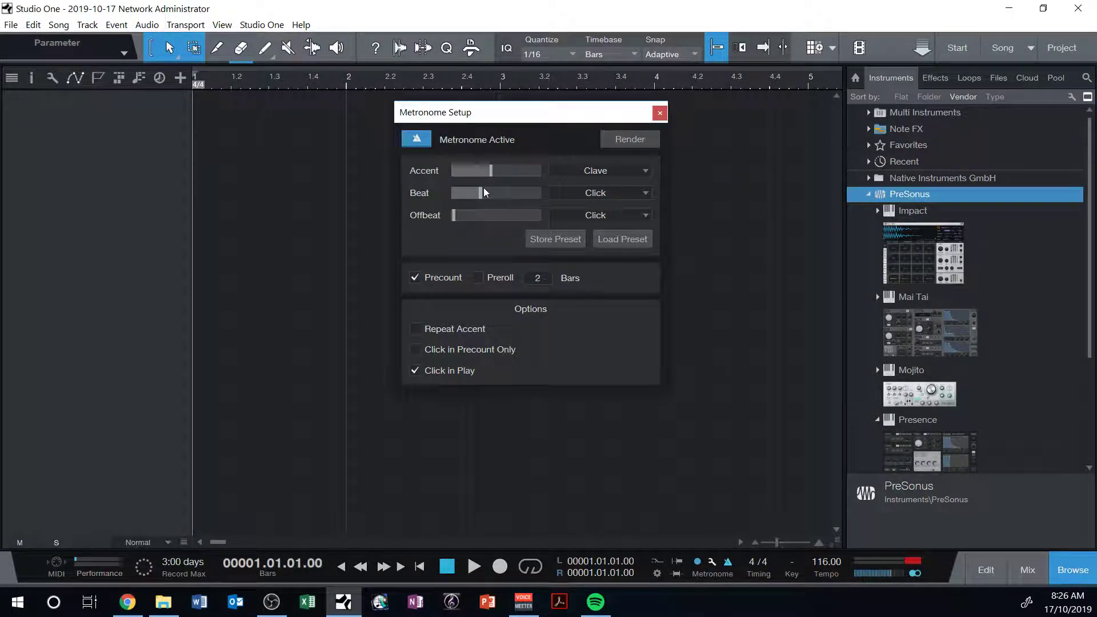
pyautogui.click(660, 114)
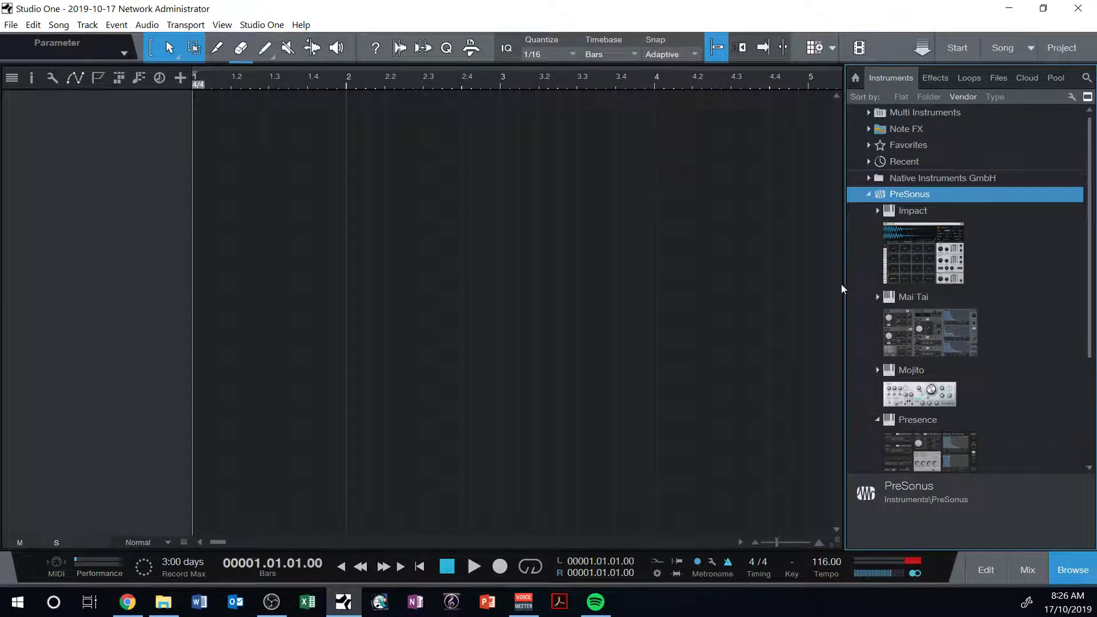
# - Select Full Detache Strings from Presence's Artist Instruments Strings folder under PreSonus
pyautogui.click(866, 194)
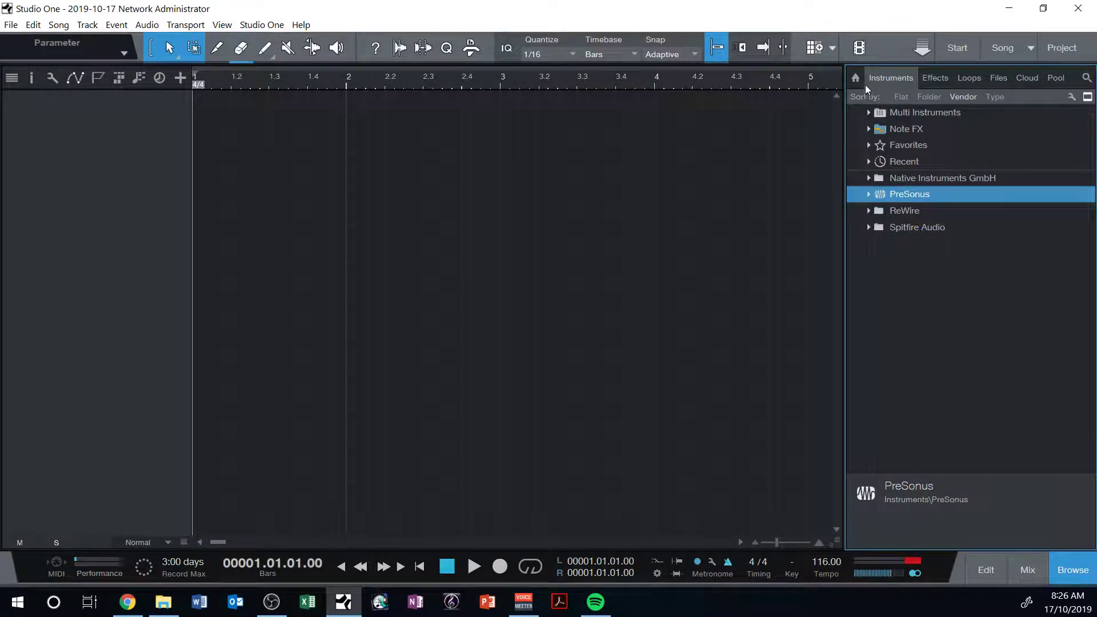
pyautogui.click(855, 78)
pyautogui.click(885, 79)
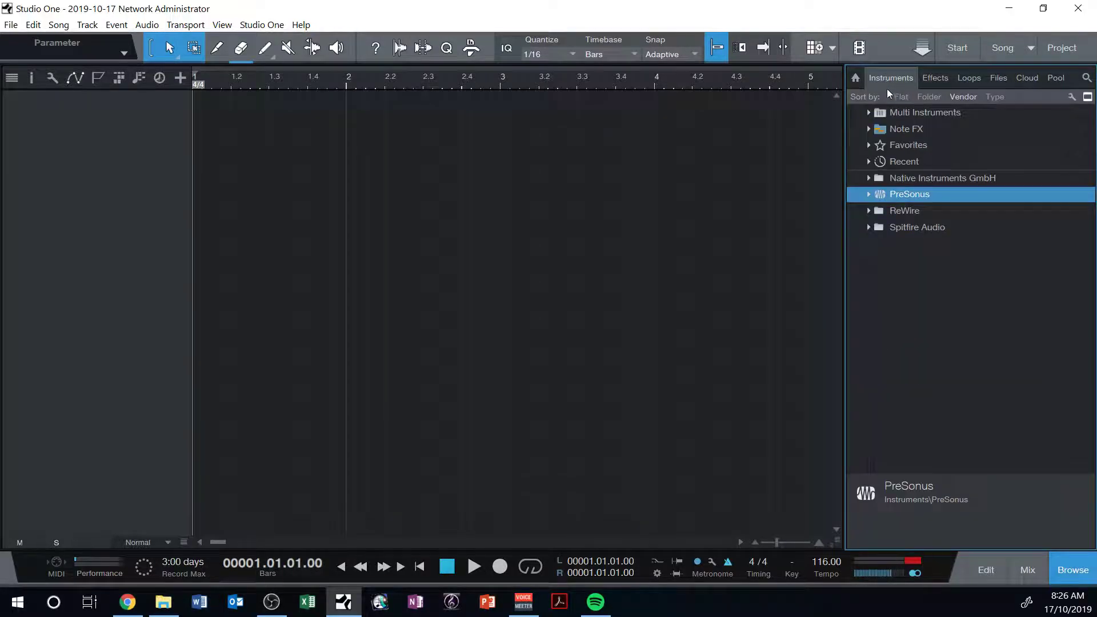
pyautogui.click(867, 194)
pyautogui.scroll(-3, 886, 196)
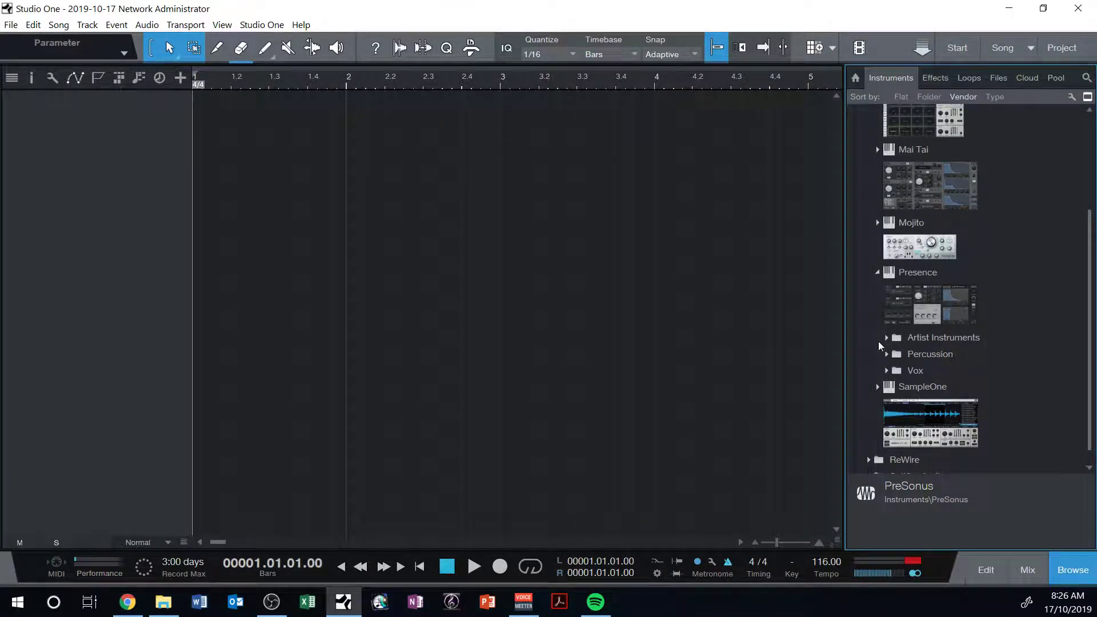
pyautogui.click(886, 337)
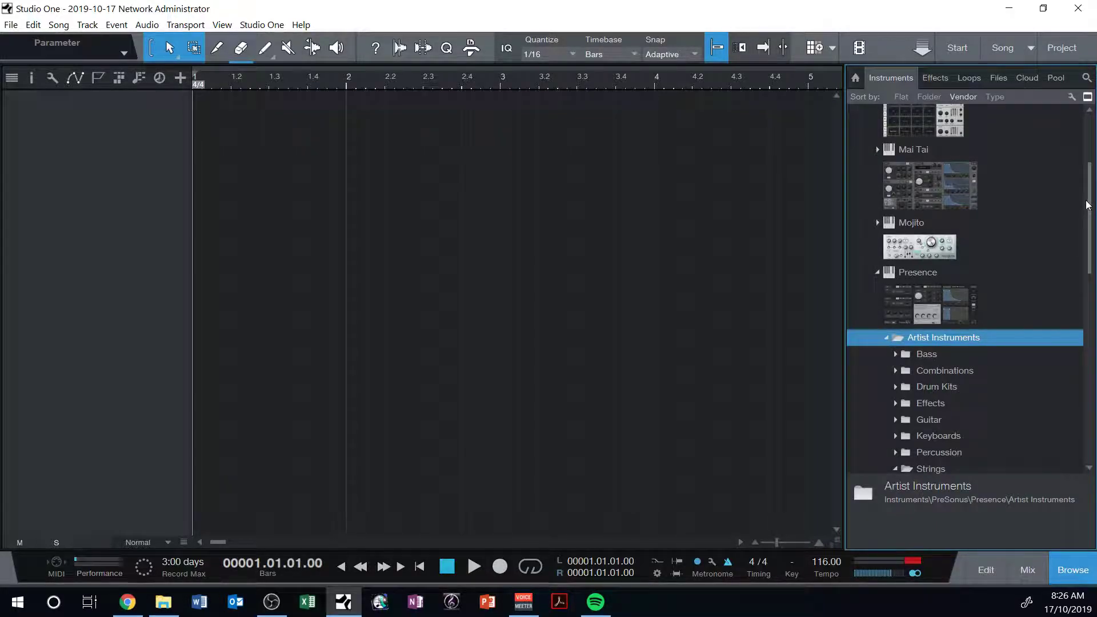
pyautogui.moveTo(1087, 204); pyautogui.dragTo(1087, 285)
pyautogui.scroll(-3, 990, 305)
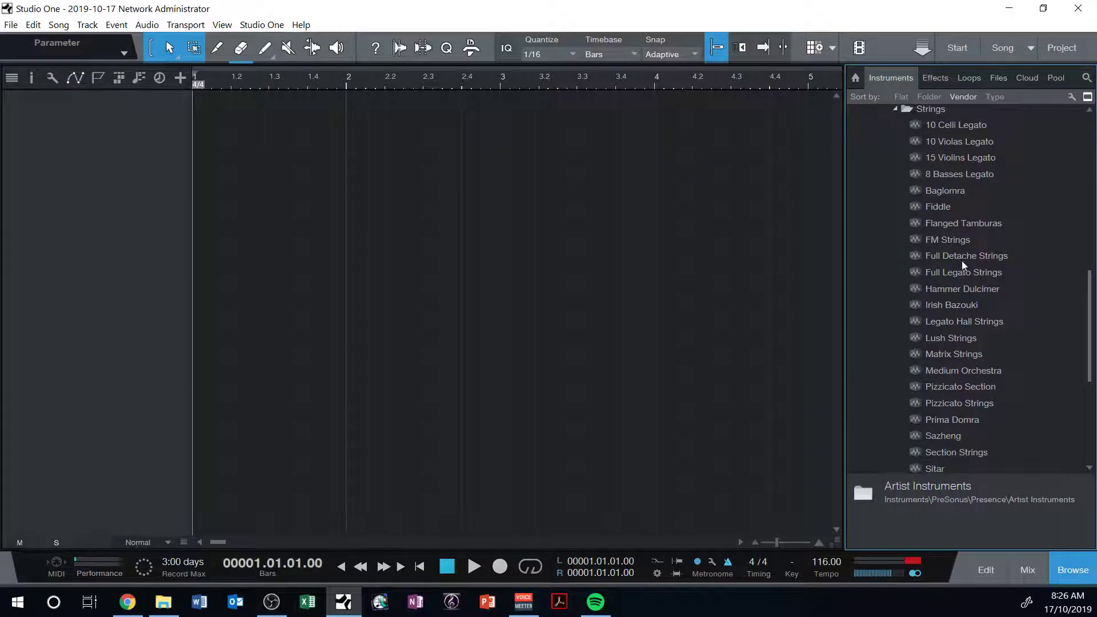
pyautogui.click(962, 258)
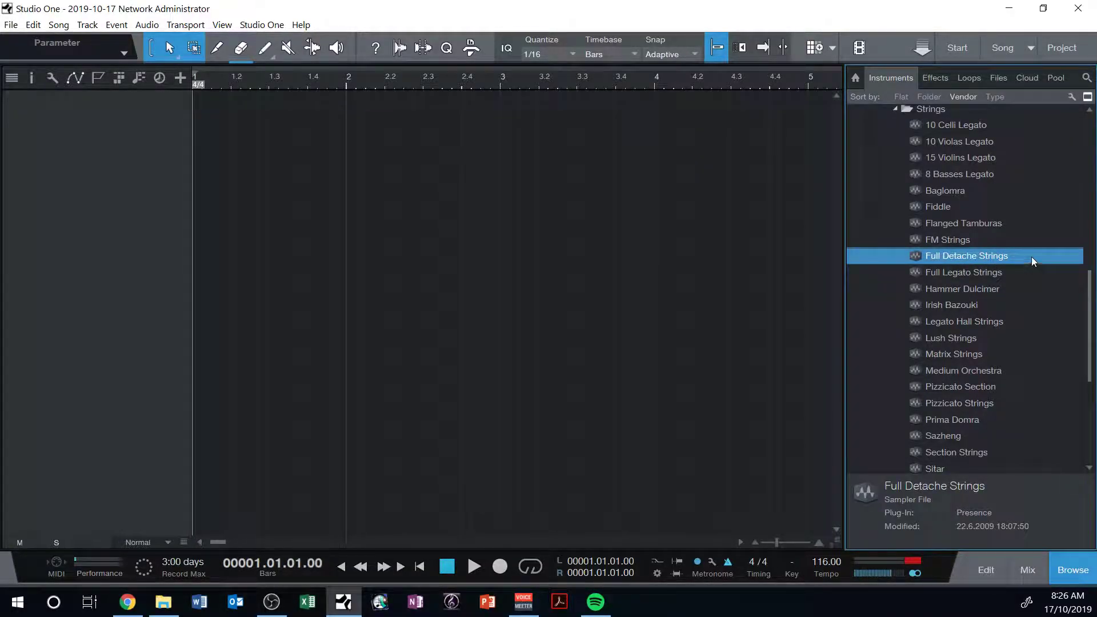
# - Create an instrument track from the Full Detache Strings preset in the empty arrangement and close the Presence window
pyautogui.moveTo(1016, 253); pyautogui.dragTo(201, 98)
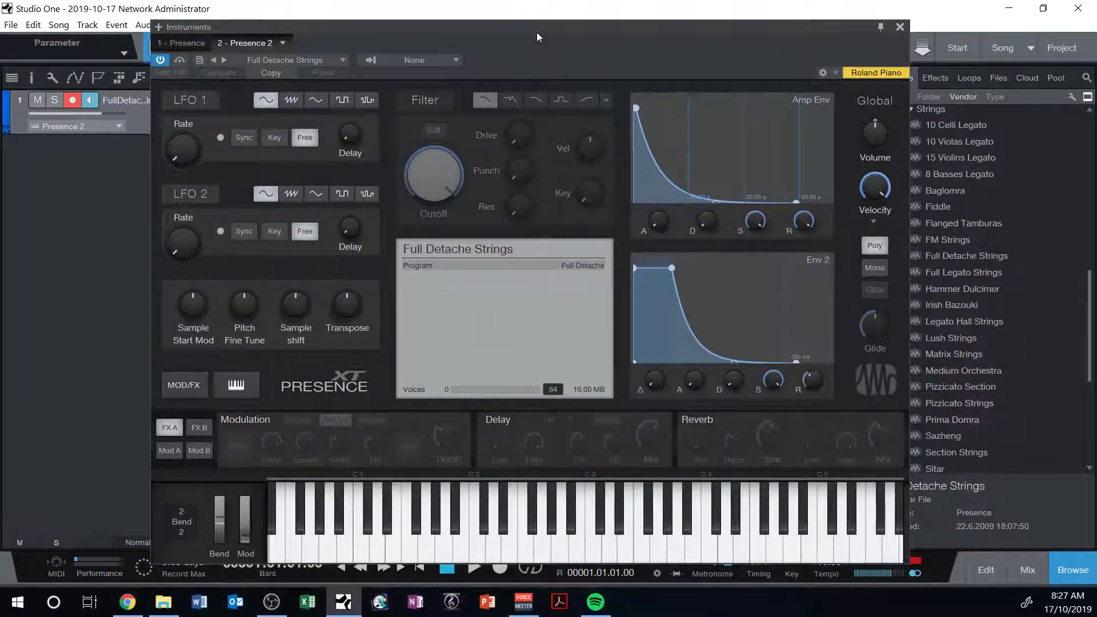
pyautogui.moveTo(536, 32)
pyautogui.mouseDown()
pyautogui.moveTo(582, 262)
pyautogui.moveTo(537, 21)
pyautogui.mouseUp()
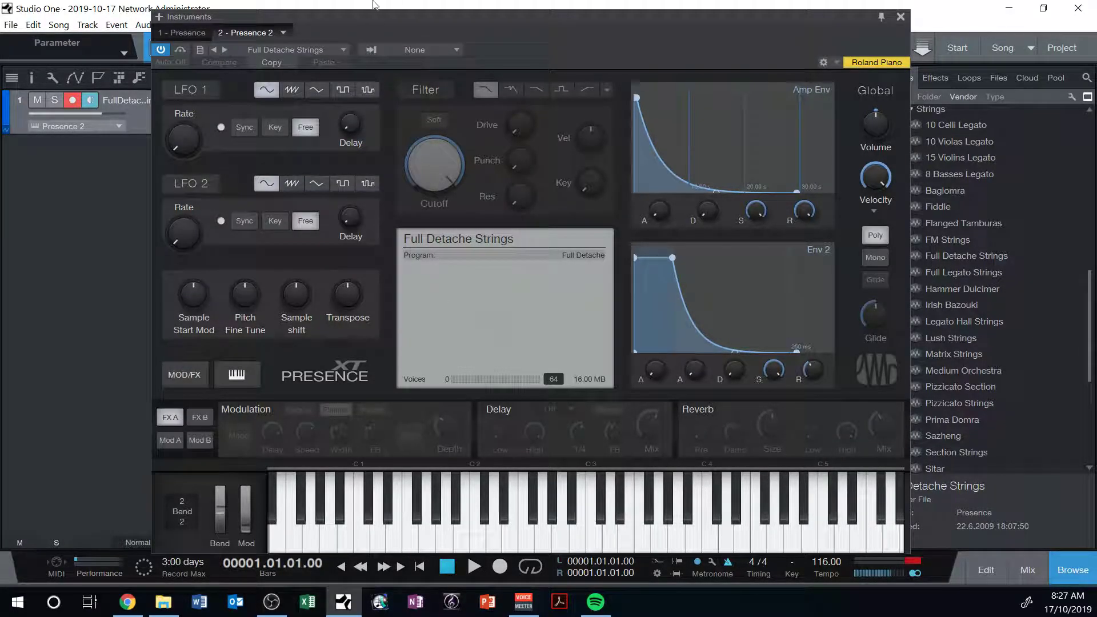
pyautogui.click(901, 17)
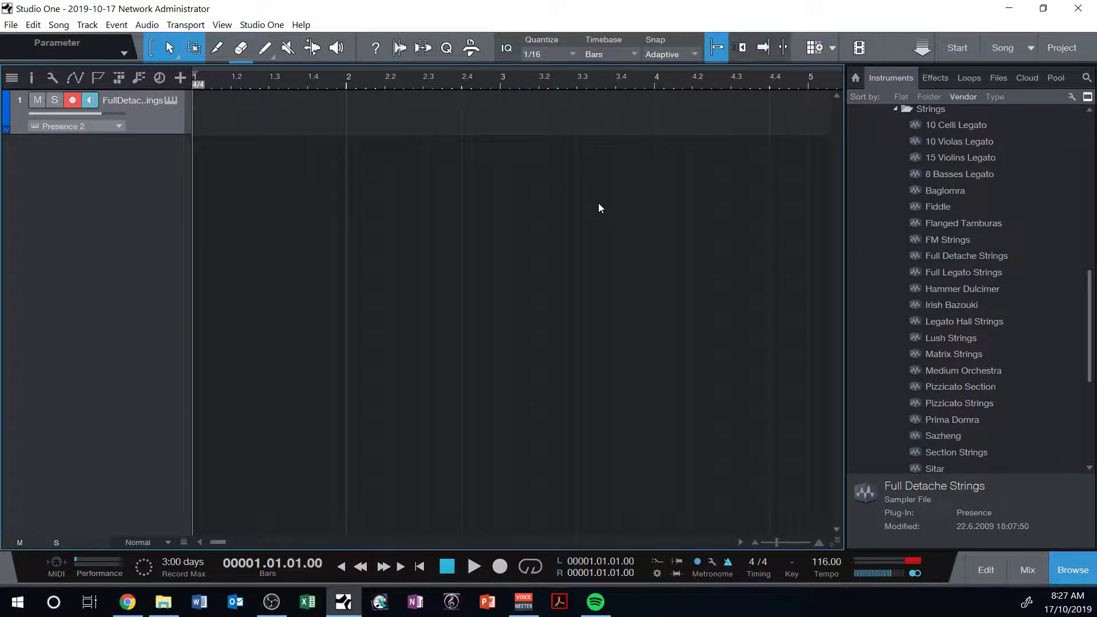
# - Reopen the strings track's Presence editor to view the instrument, and close it again
pyautogui.click(170, 100)
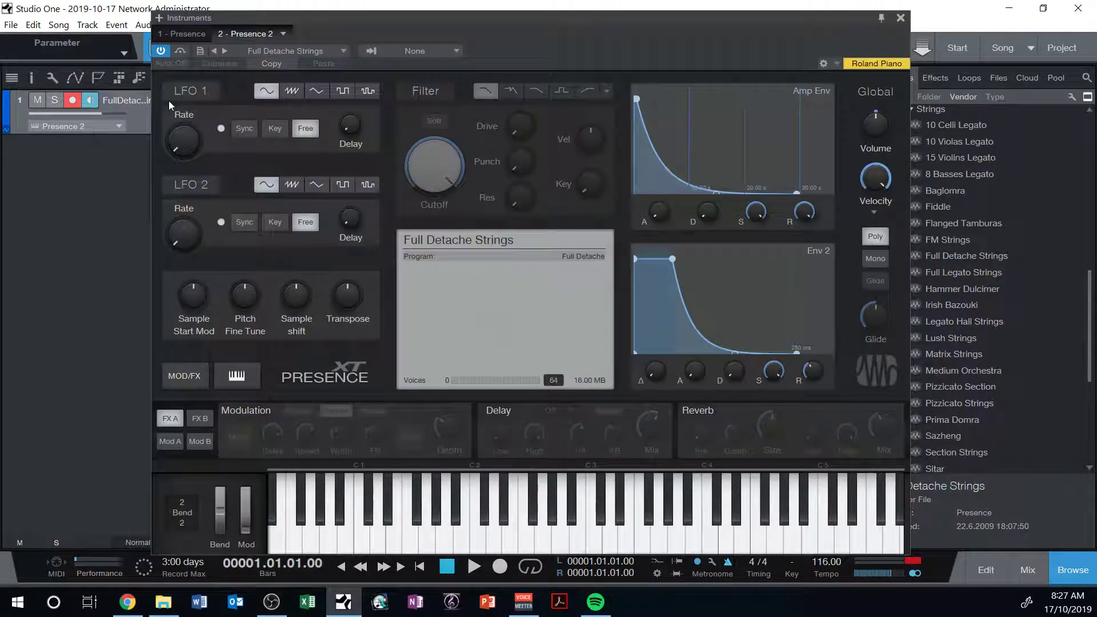
pyautogui.click(900, 21)
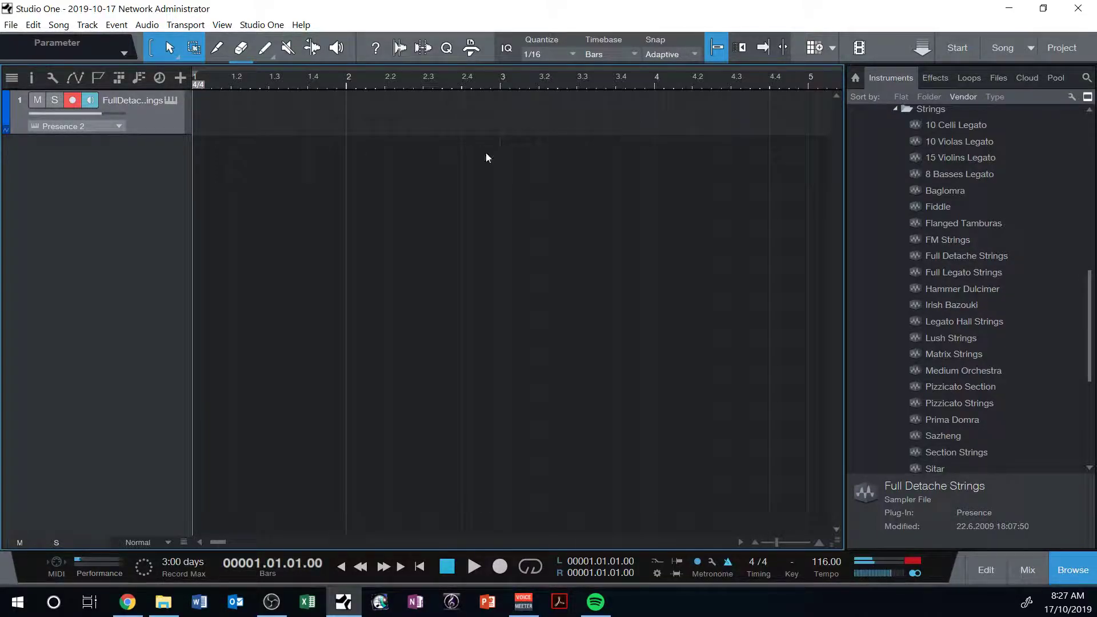
pyautogui.click(170, 102)
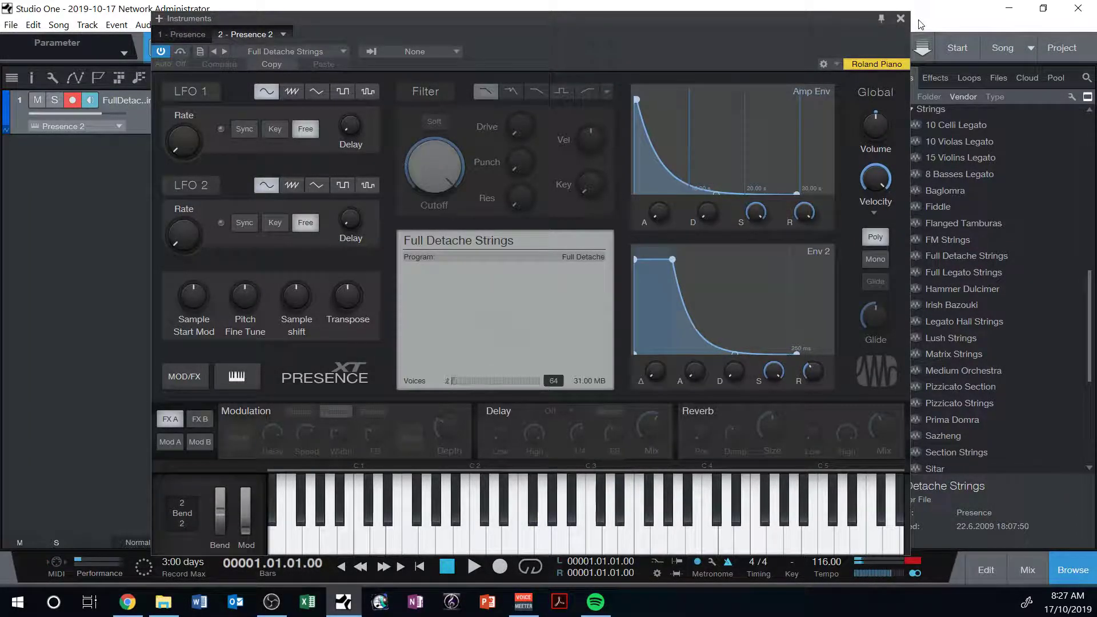
pyautogui.click(900, 18)
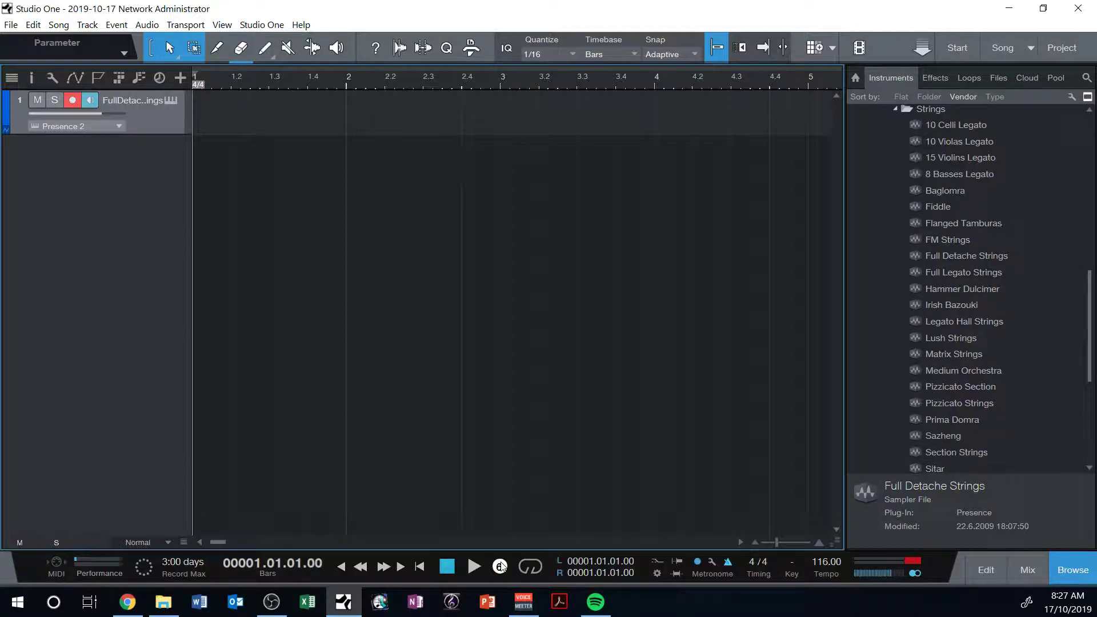
# - Record a string part from the start of the song and trim the end of its event to bar 5
pyautogui.moveTo(599, 603)
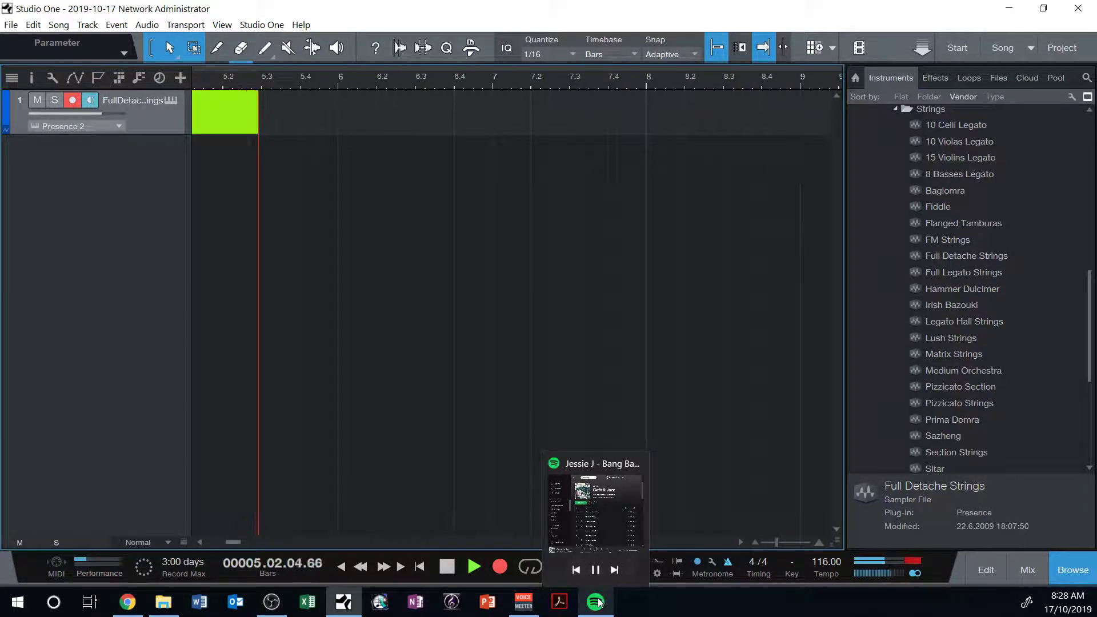
pyautogui.press('space')
pyautogui.click(757, 543)
pyautogui.click(757, 543)
pyautogui.click(757, 543)
pyautogui.click(757, 544)
pyautogui.moveTo(230, 544); pyautogui.dragTo(187, 533)
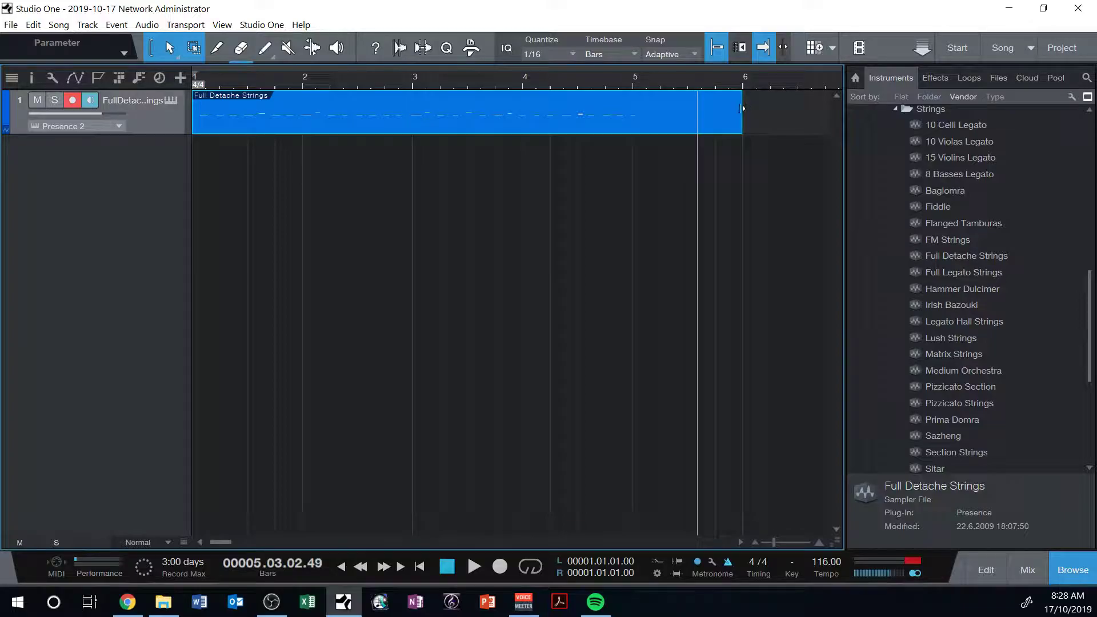
pyautogui.moveTo(741, 111); pyautogui.dragTo(633, 114)
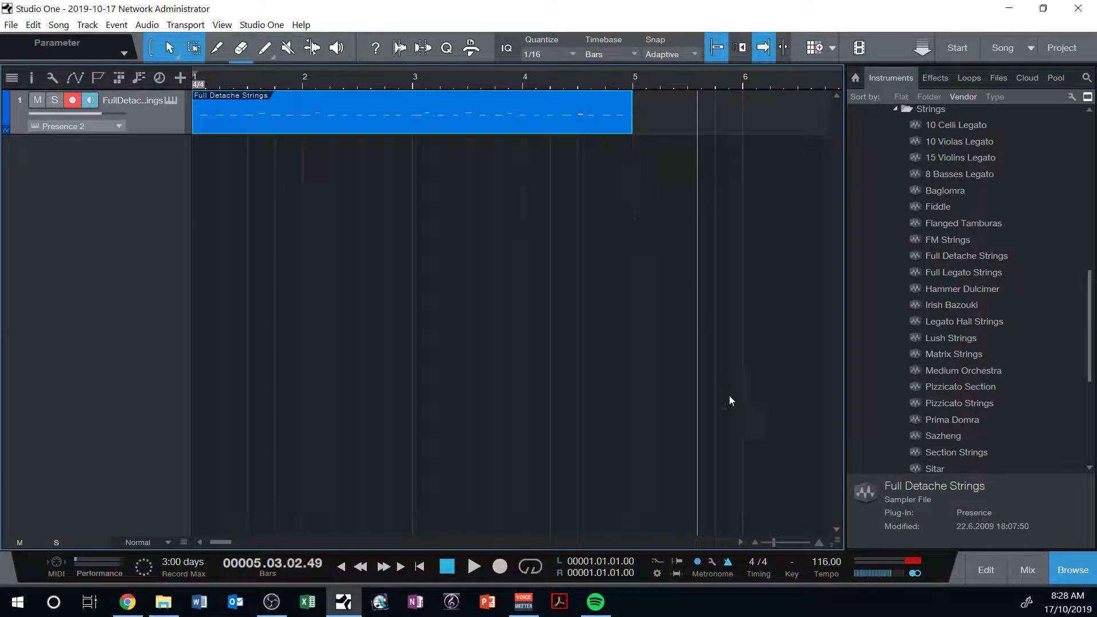
# - Open the recorded string part in the note editor, review its notes, and quantize them at 1/16
pyautogui.click(818, 541)
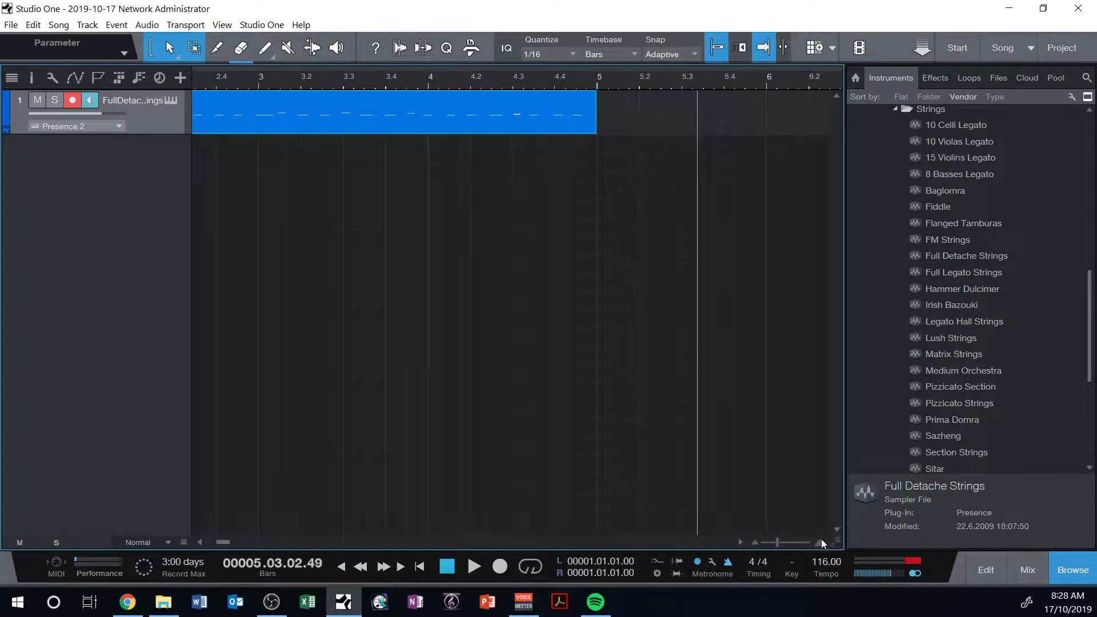
pyautogui.moveTo(228, 539); pyautogui.dragTo(165, 543)
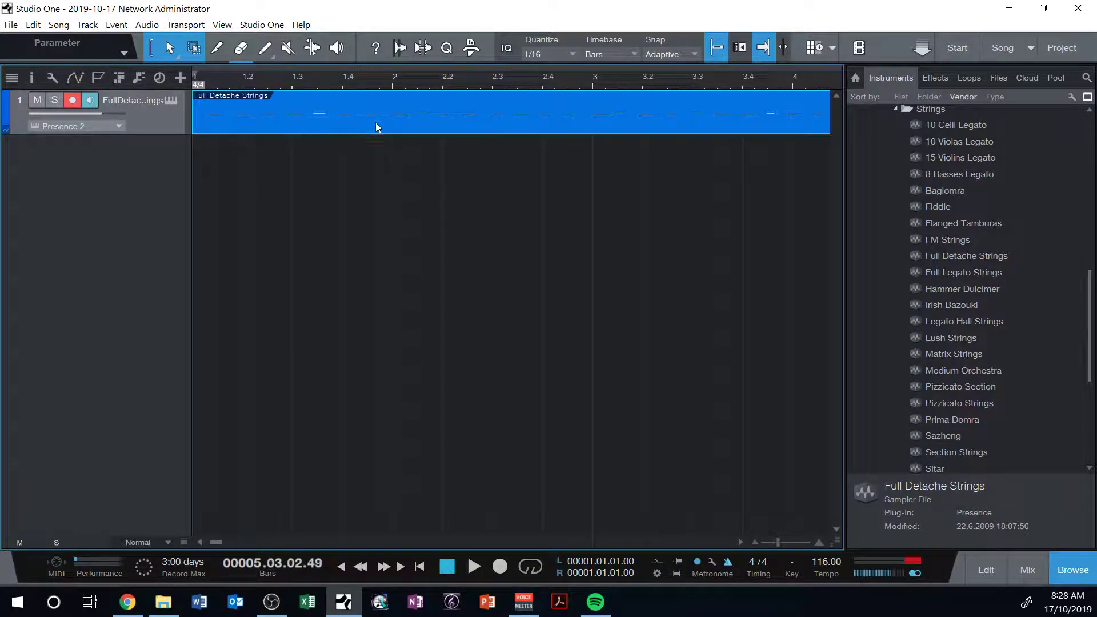
pyautogui.doubleClick(439, 124)
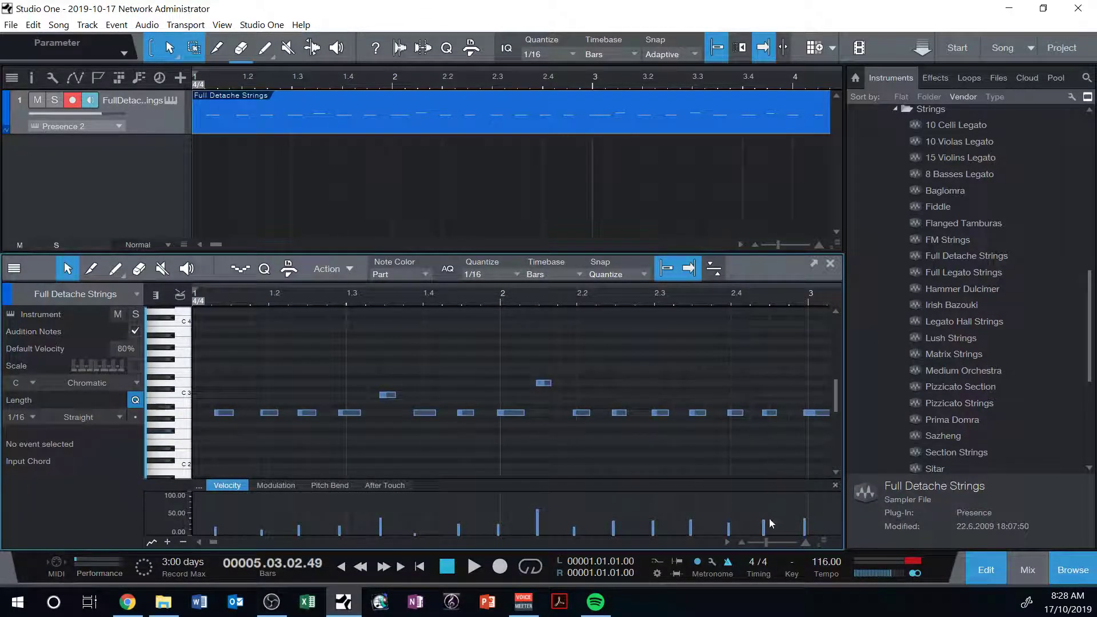
pyautogui.click(728, 542)
pyautogui.moveTo(728, 542); pyautogui.dragTo(731, 546)
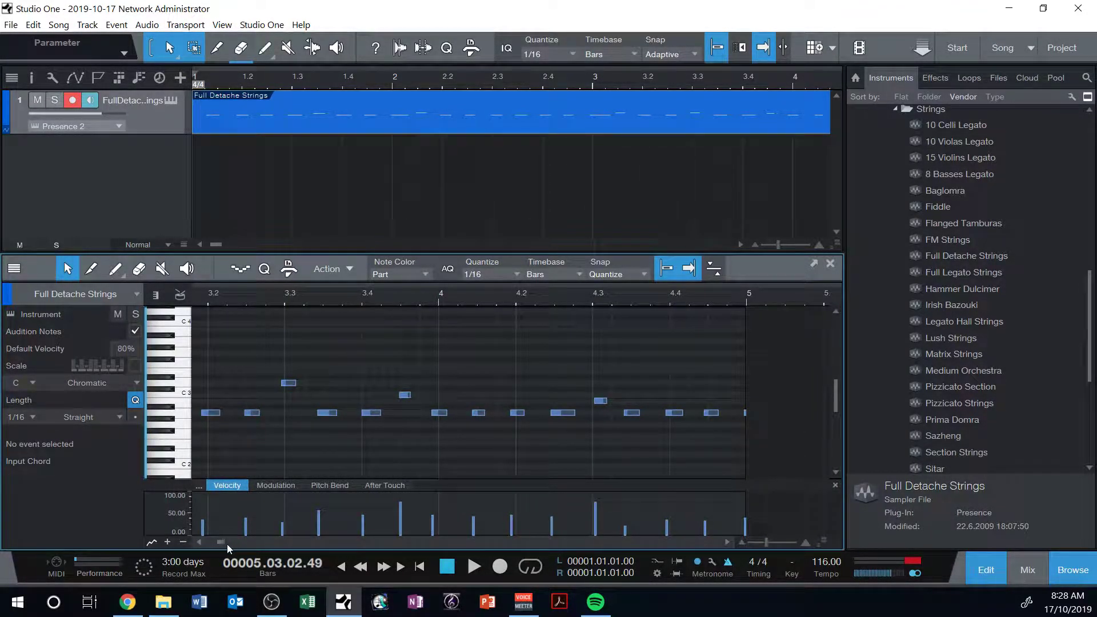
pyautogui.moveTo(229, 544); pyautogui.dragTo(202, 541)
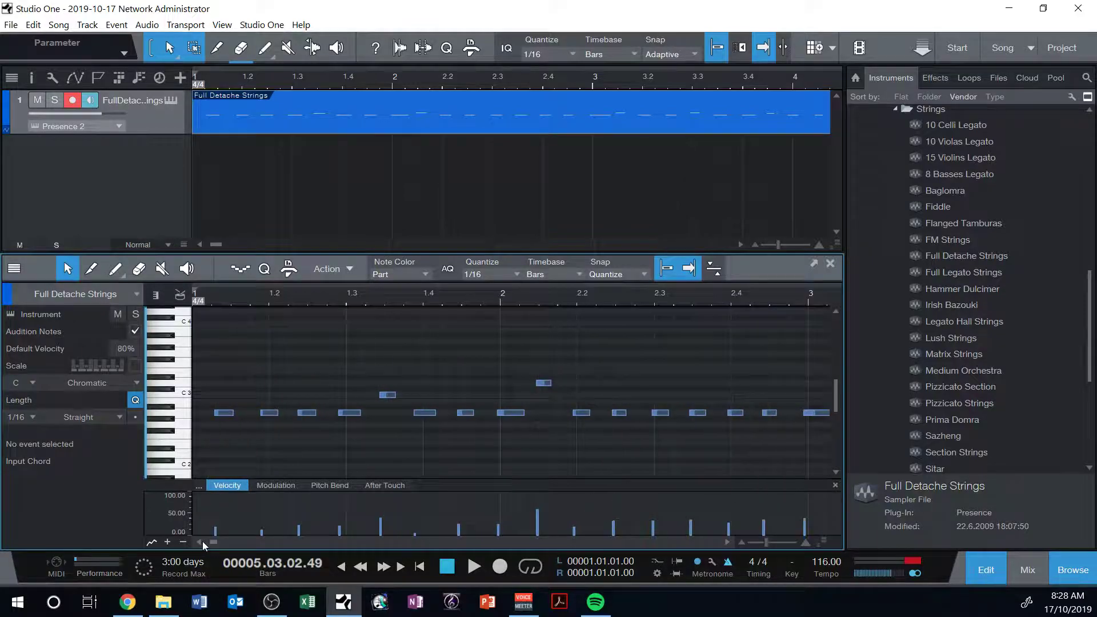
pyautogui.rightClick(606, 128)
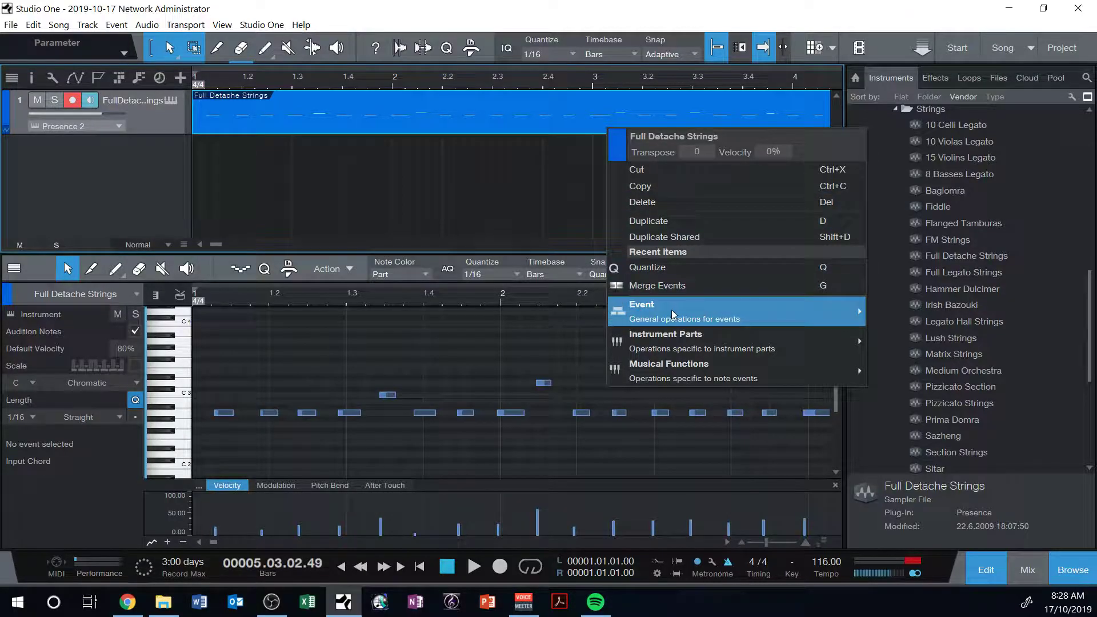
pyautogui.moveTo(673, 310)
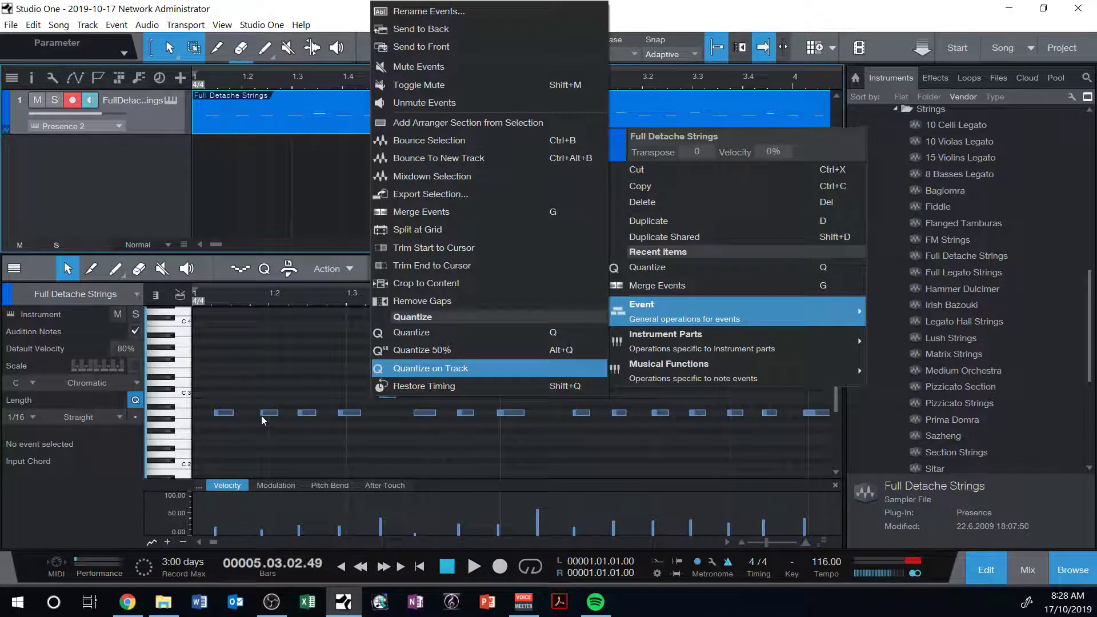
pyautogui.click(467, 341)
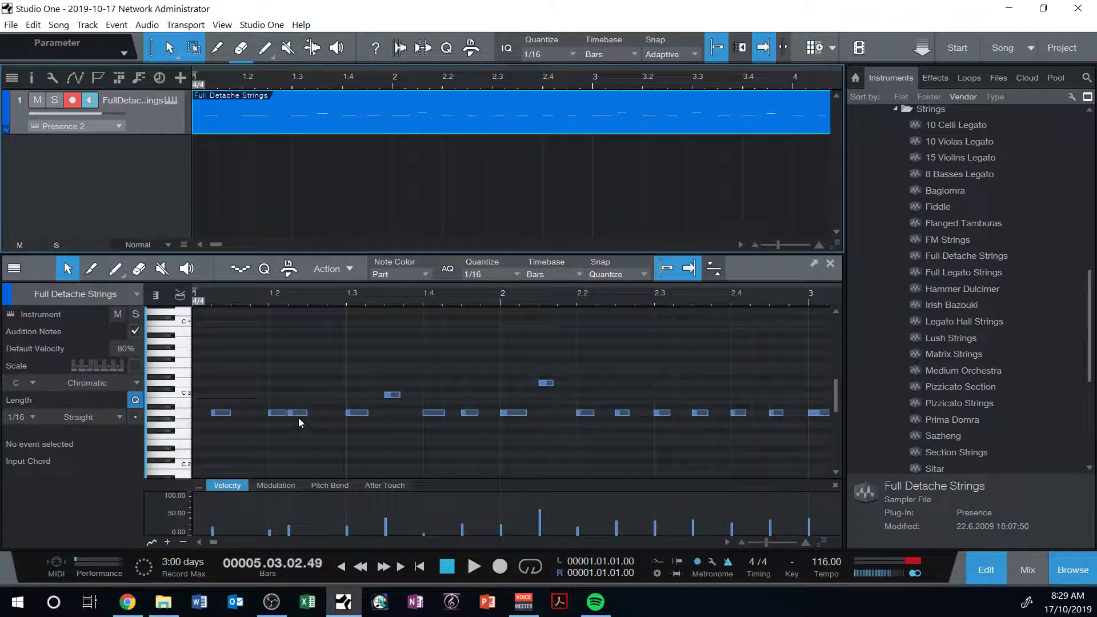
# - Move the third A2 note in bar 1 to position 1.2.3 and play back the opening from the start
pyautogui.moveTo(302, 419); pyautogui.dragTo(321, 419)
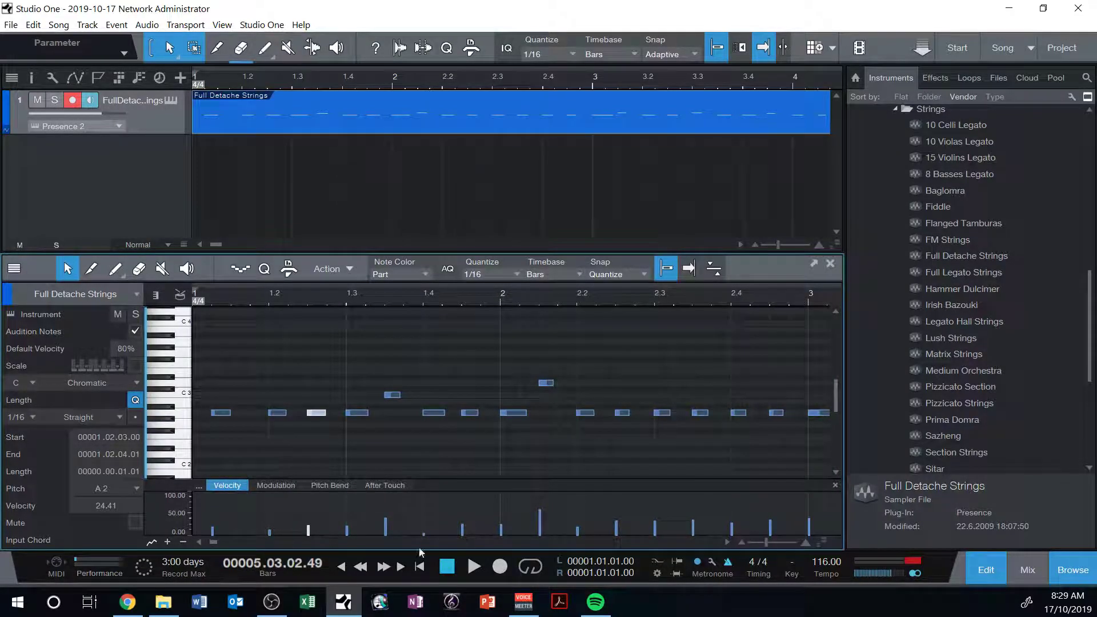
pyautogui.click(419, 566)
pyautogui.click(473, 566)
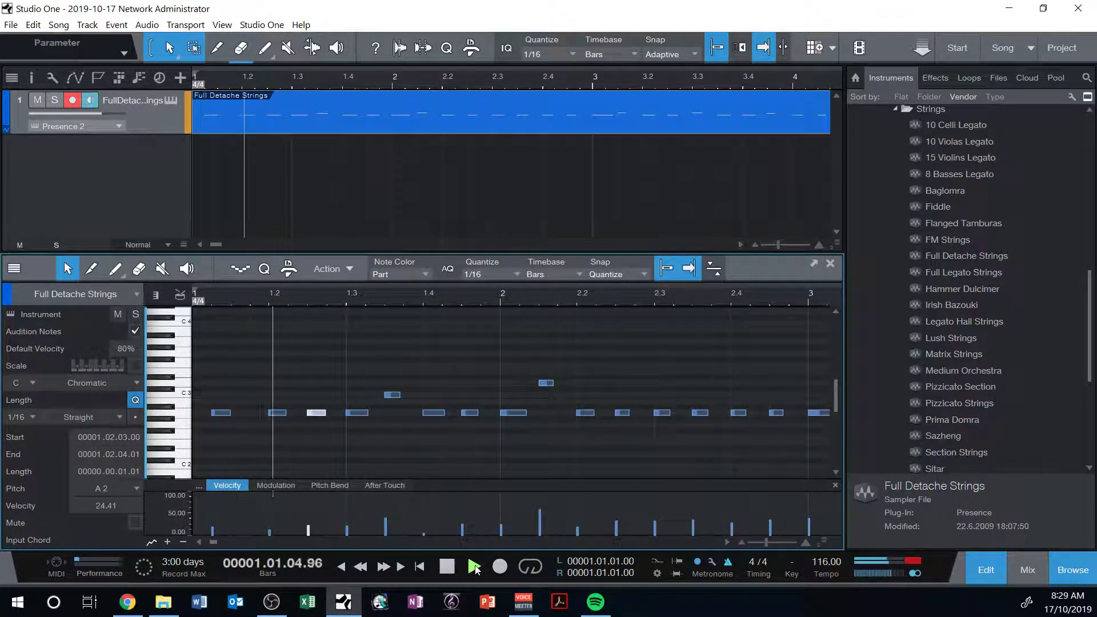
pyautogui.press('space')
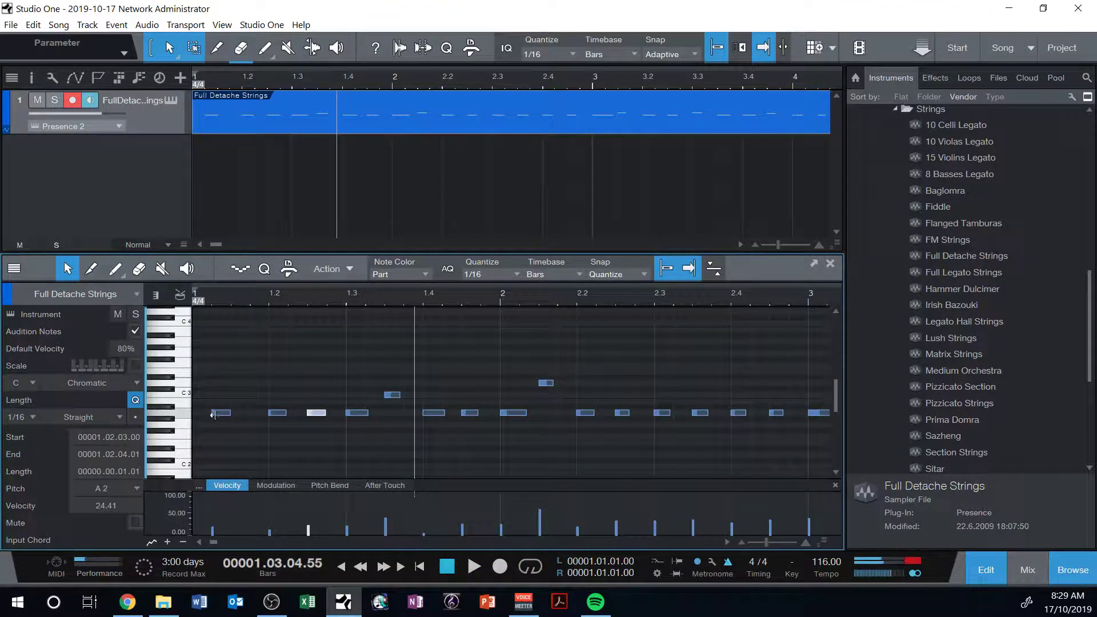
# - Shift the first recorded note to 1.1.3 and add a new A2 sixteenth note at the start of bar 1
pyautogui.click(225, 413)
pyautogui.moveTo(227, 416); pyautogui.dragTo(246, 415)
pyautogui.click(201, 412)
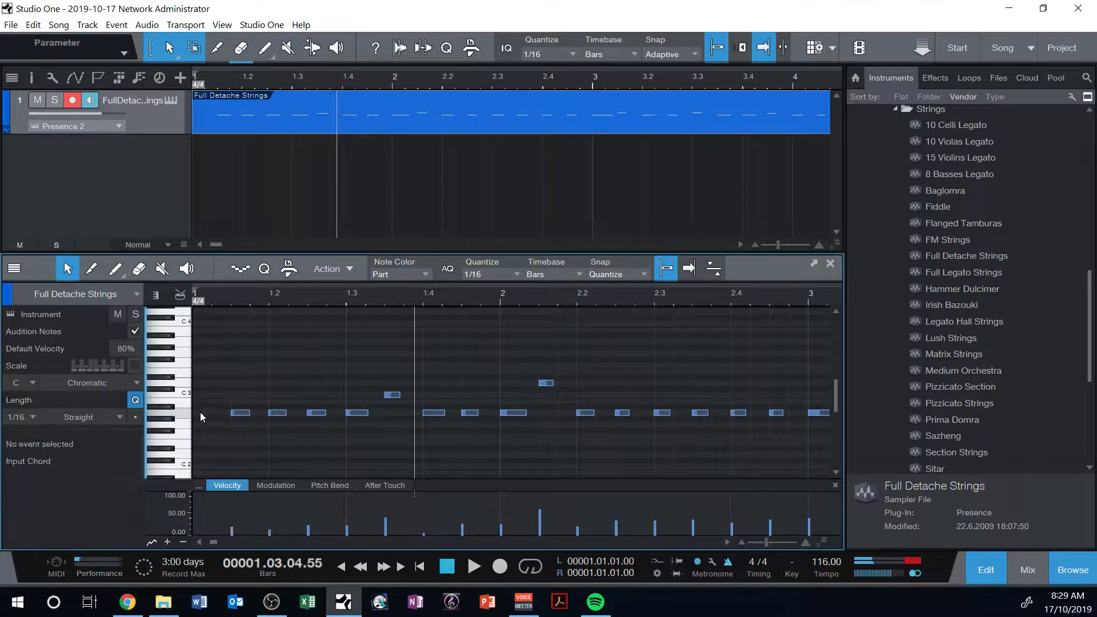
pyautogui.doubleClick(197, 413)
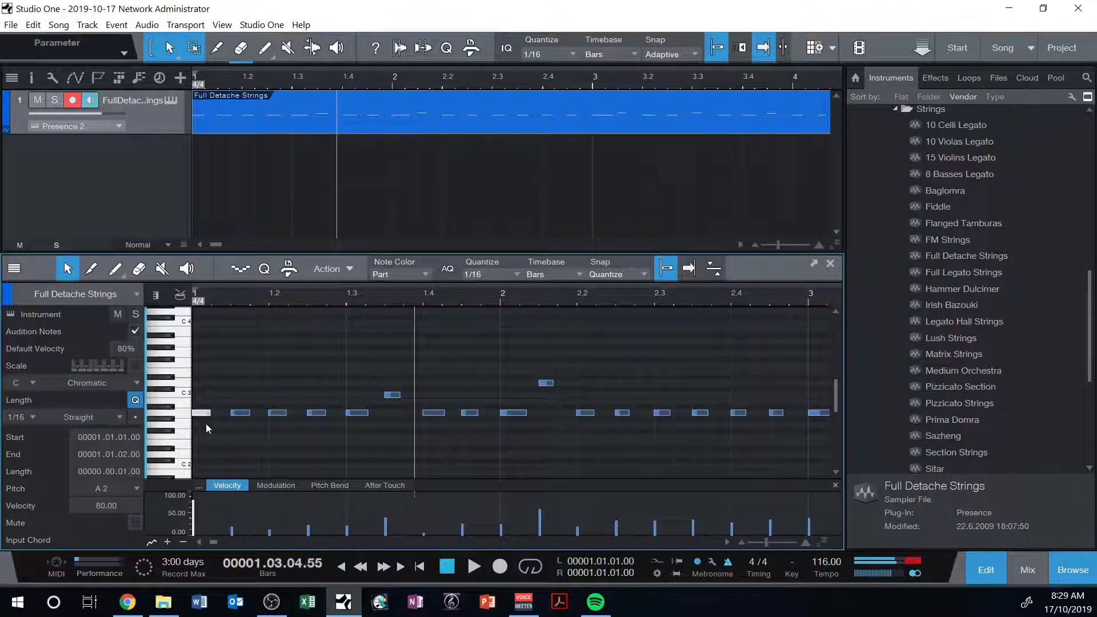
# - Play the corrected string part from the beginning and check individual notes across bars 1 and 2
pyautogui.click(419, 566)
pyautogui.click(474, 566)
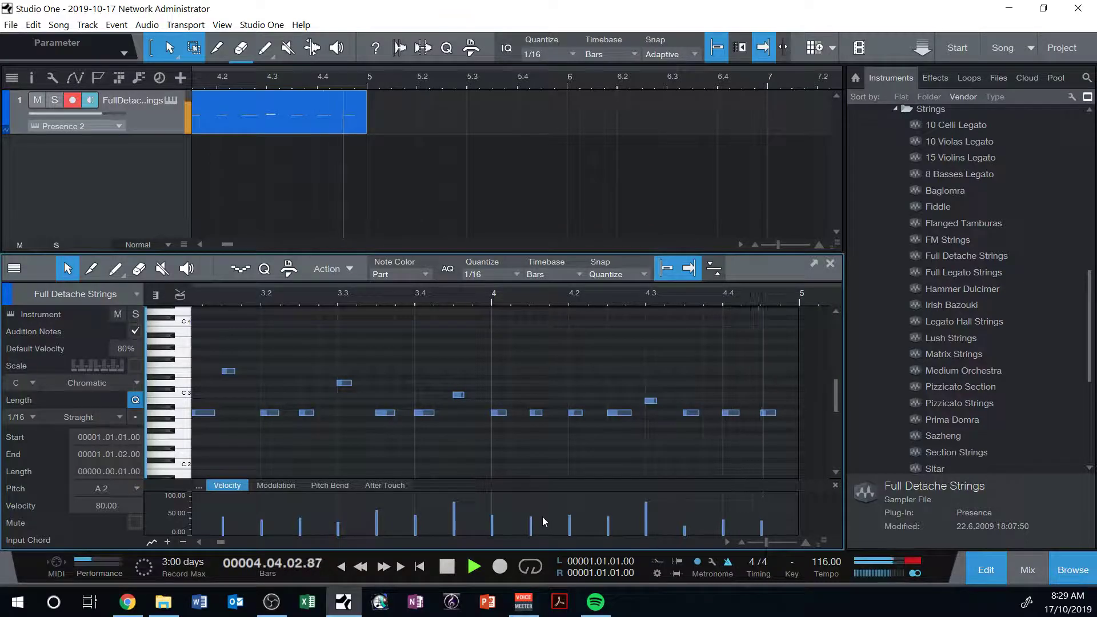
pyautogui.press('space')
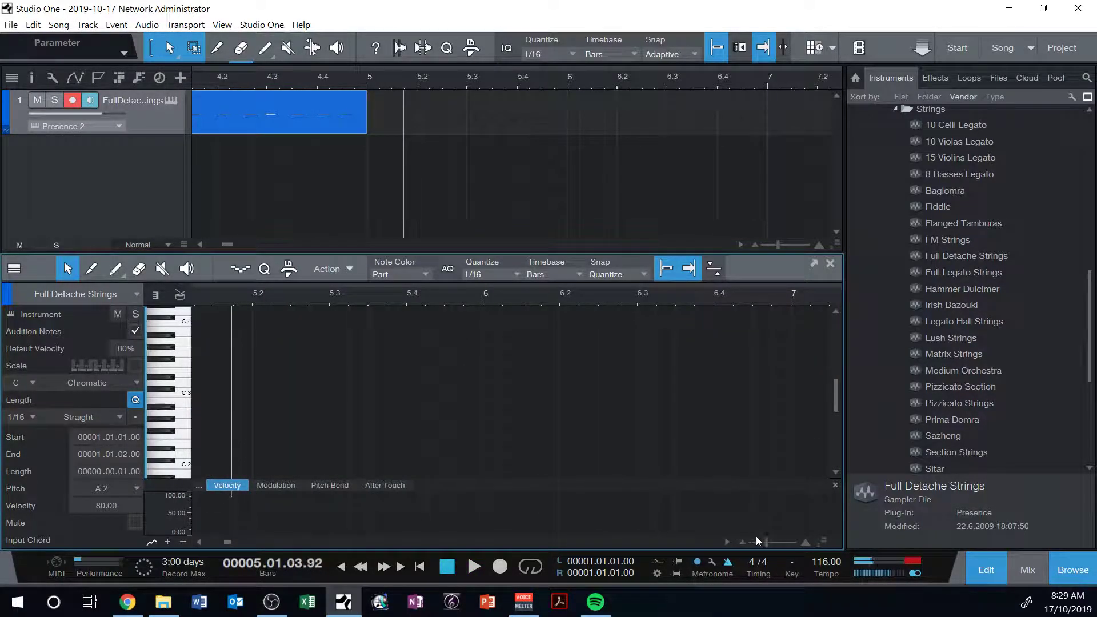
pyautogui.moveTo(229, 541); pyautogui.dragTo(183, 546)
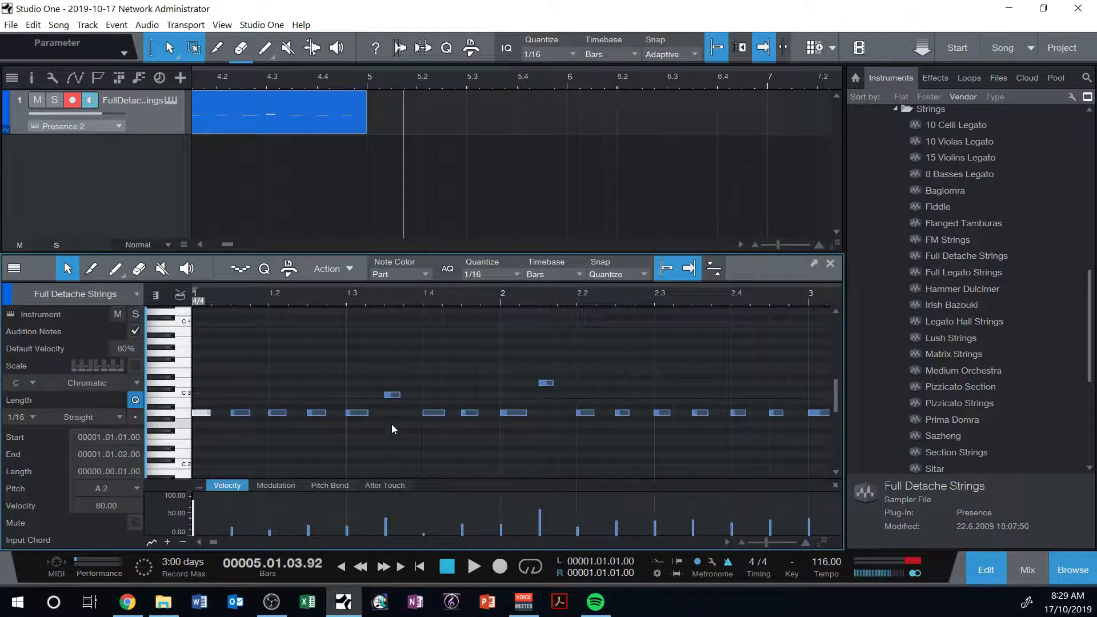
pyautogui.click(346, 413)
pyautogui.click(393, 395)
pyautogui.click(469, 413)
pyautogui.click(513, 412)
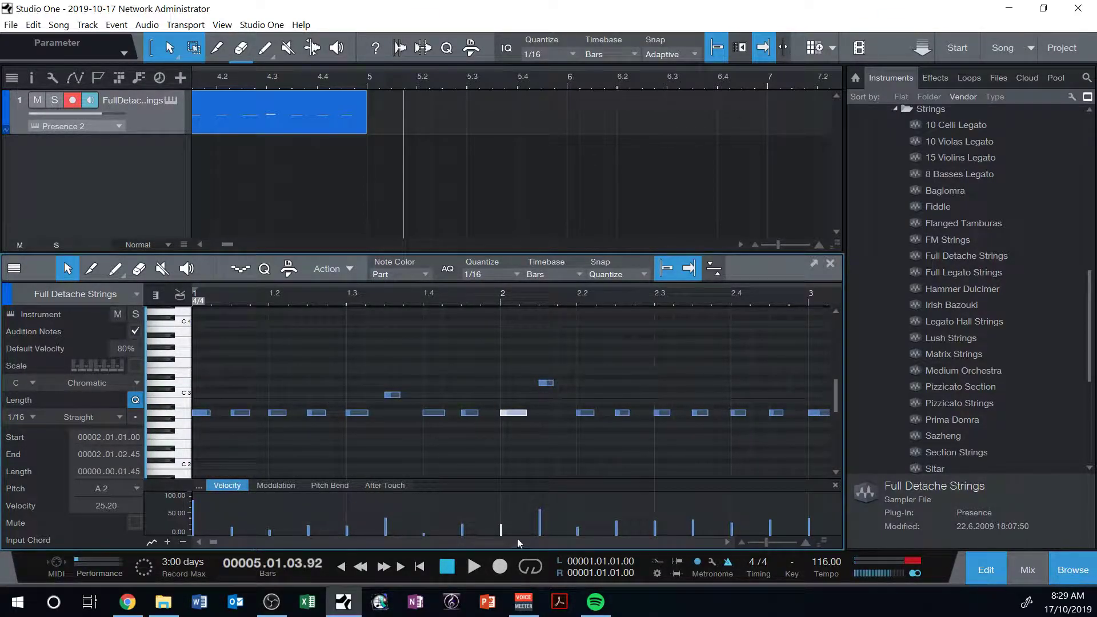
# - Extend the event past bar 5, delete the stray note at bar 5, and trim the event's end back to bar 5
pyautogui.click(726, 542)
pyautogui.moveTo(723, 542); pyautogui.dragTo(722, 544)
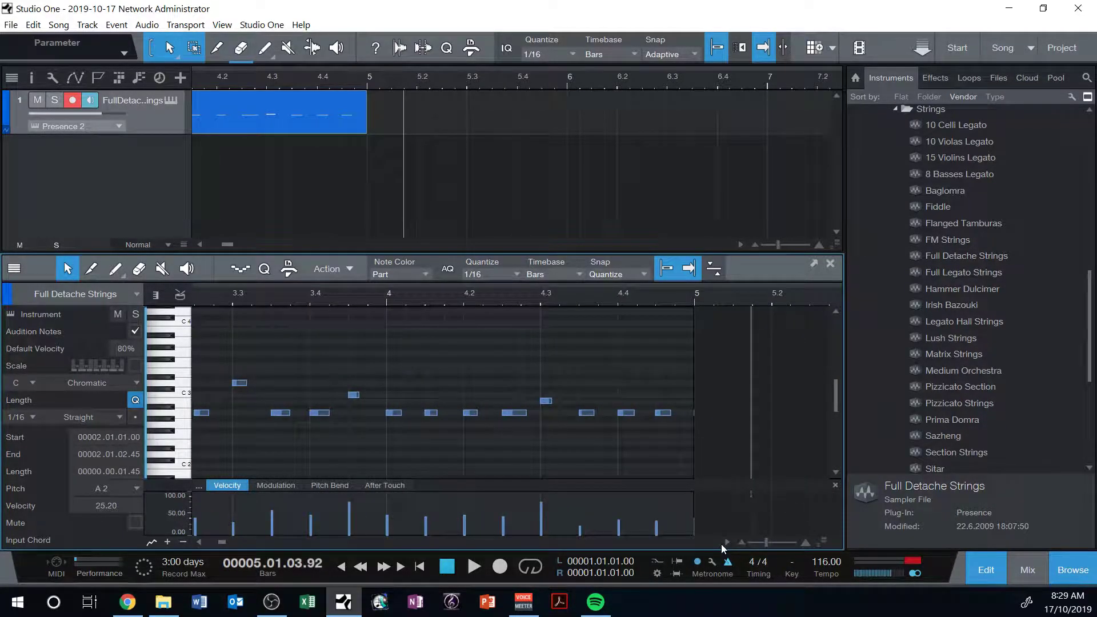
pyautogui.moveTo(367, 113); pyautogui.dragTo(406, 120)
pyautogui.click(701, 413)
pyautogui.press('Delete')
pyautogui.moveTo(408, 121); pyautogui.dragTo(368, 118)
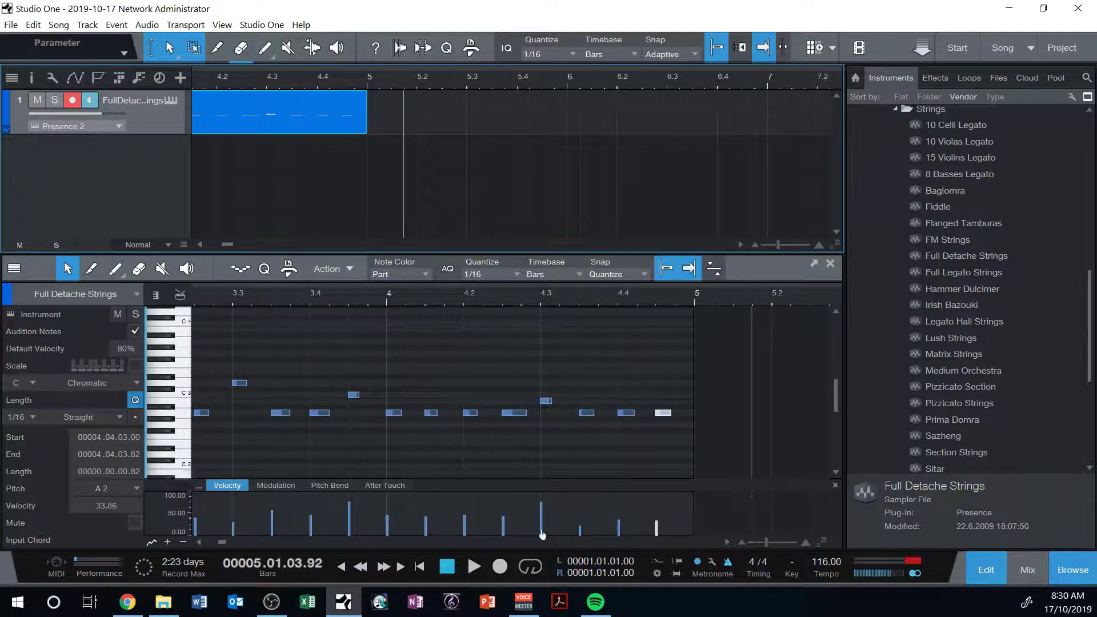
# - Return the playhead to the song start and close the note editor
pyautogui.click(420, 566)
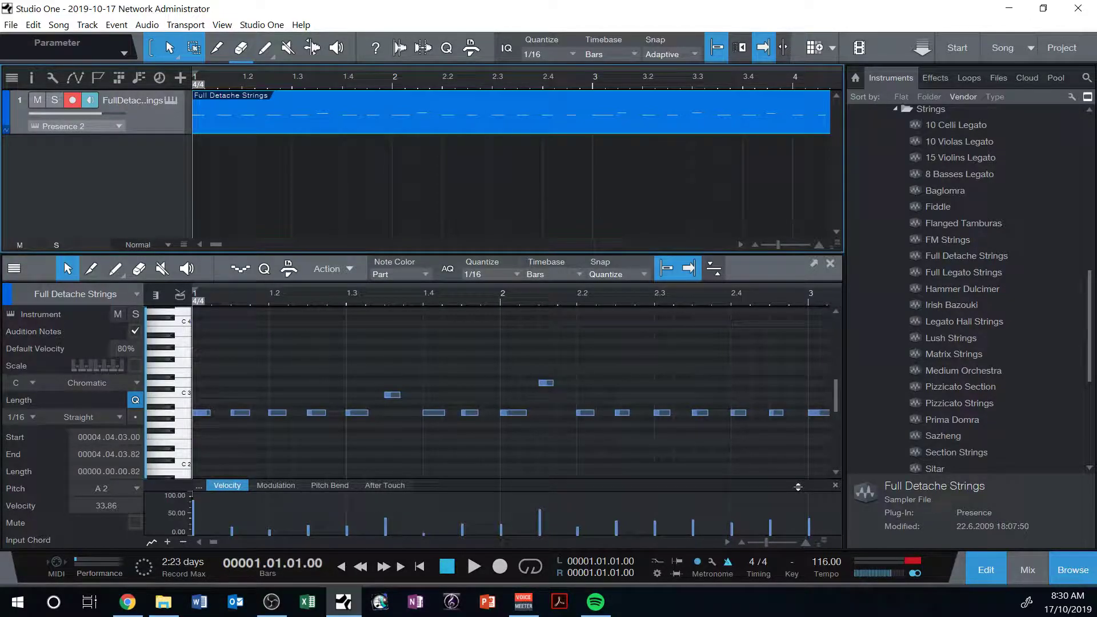
pyautogui.click(741, 542)
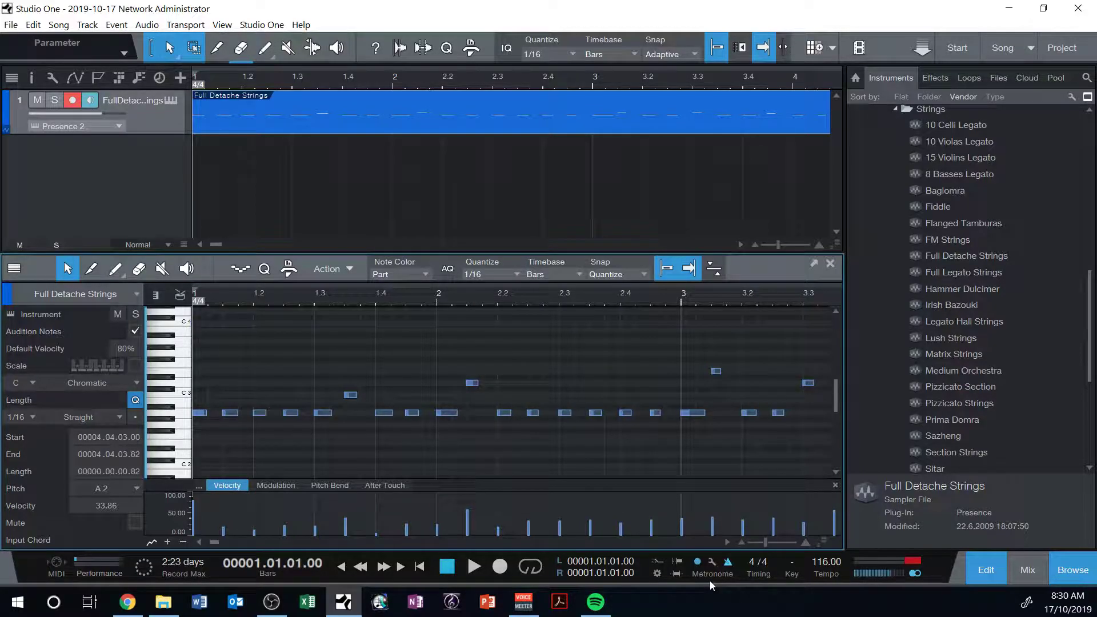
pyautogui.click(829, 264)
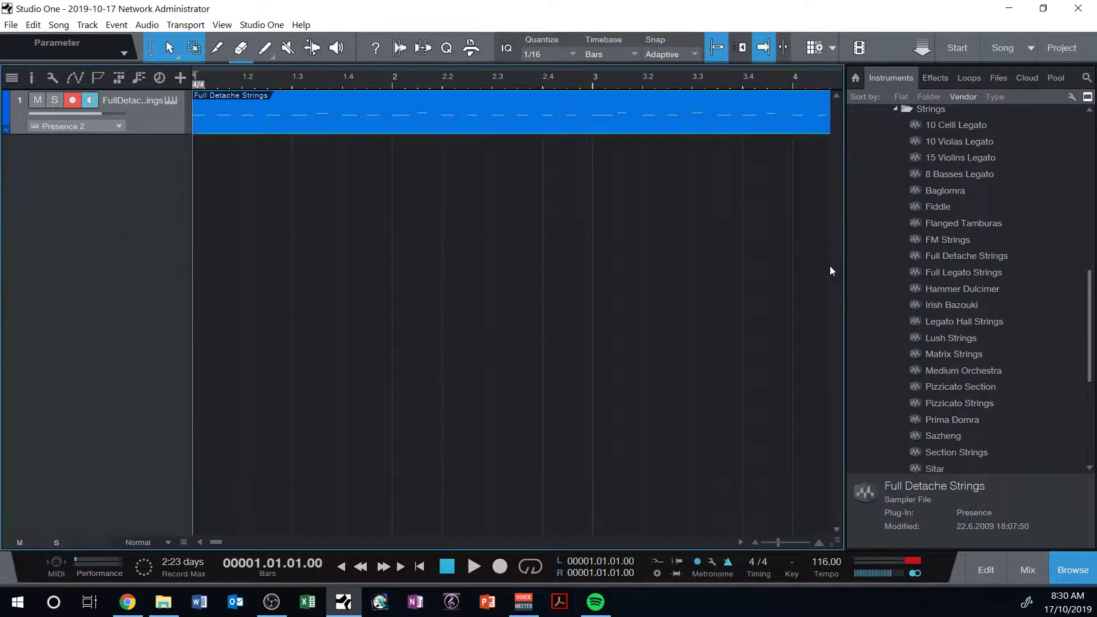
# - Duplicate the four-bar string event so the copy runs from bar 5 to bar 9
pyautogui.click(755, 541)
pyautogui.click(755, 541)
pyautogui.click(754, 541)
pyautogui.click(756, 541)
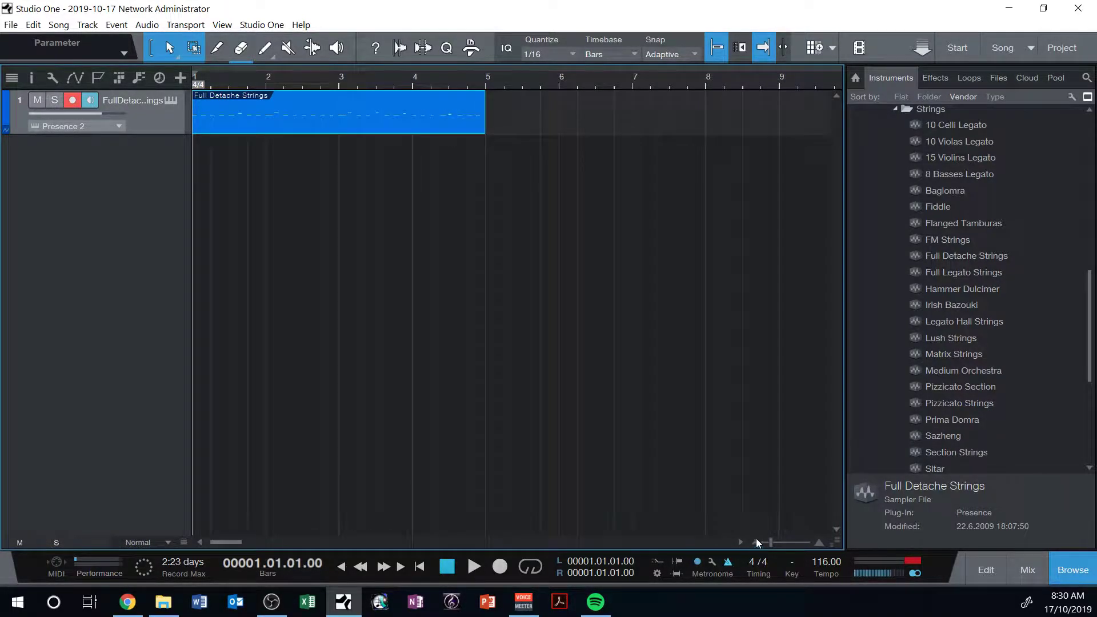
pyautogui.press('d')
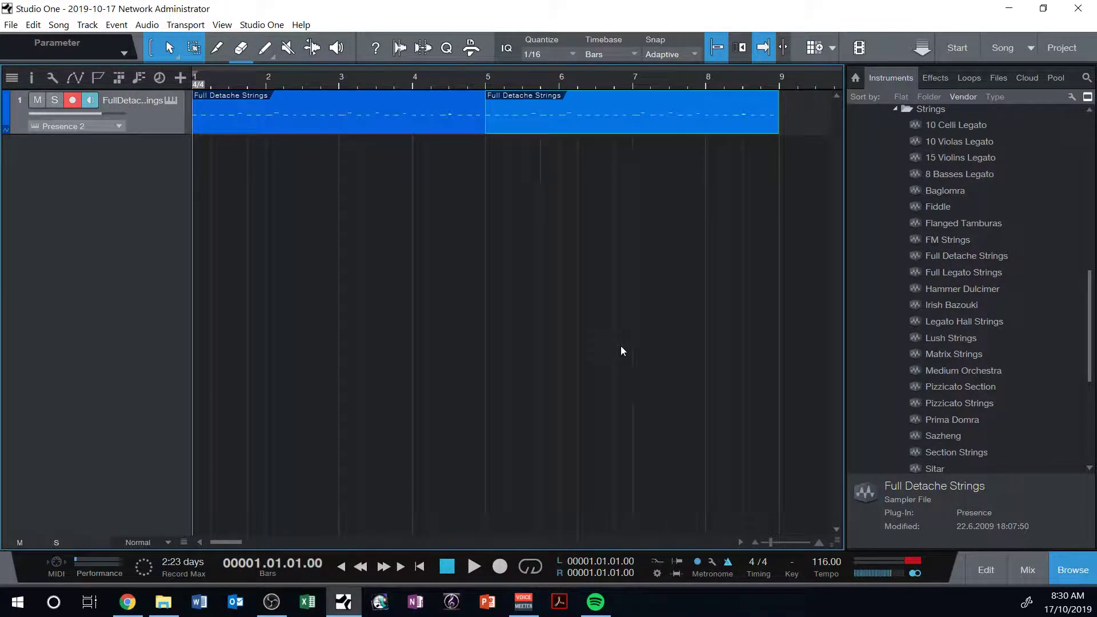
pyautogui.click(754, 540)
pyautogui.click(754, 540)
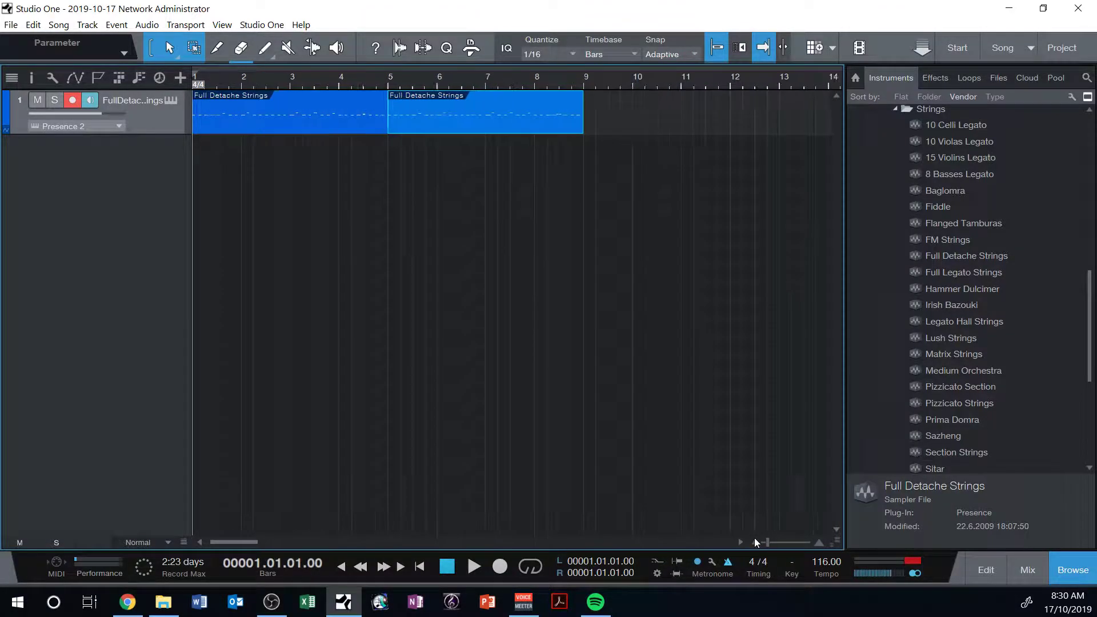
# - Duplicate the four-bar string event repeatedly so the part continues past bar 17, and play the song from the start into bar 5
pyautogui.click(753, 540)
pyautogui.click(753, 541)
pyautogui.press('d')
pyautogui.press('d')
pyautogui.press('d')
pyautogui.press('d')
pyautogui.press('d')
pyautogui.press('d')
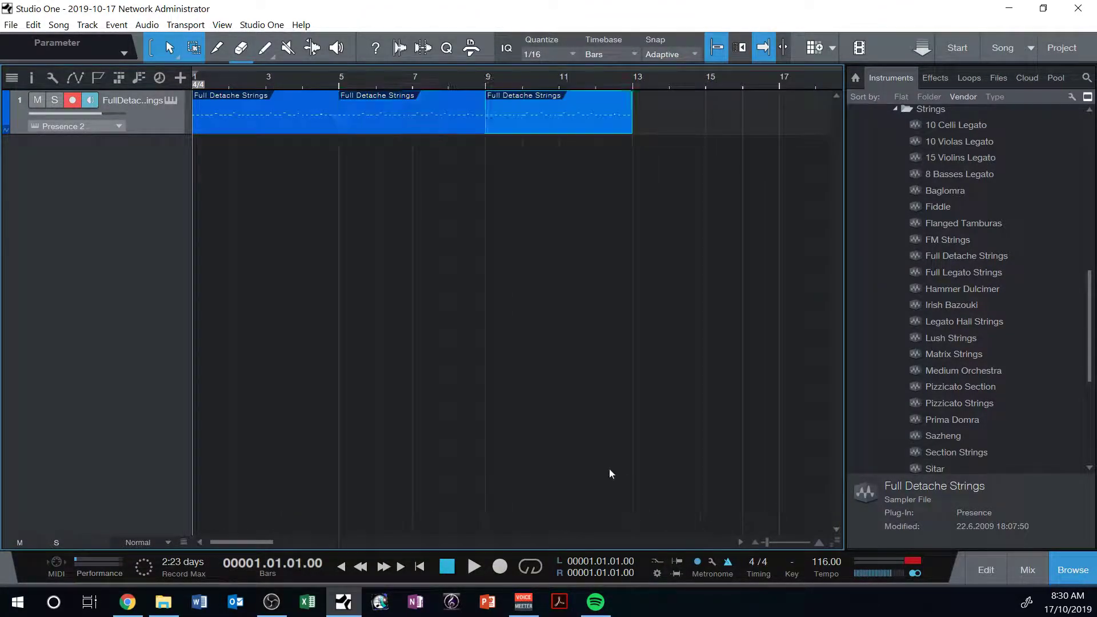
pyautogui.moveTo(323, 540); pyautogui.dragTo(201, 510)
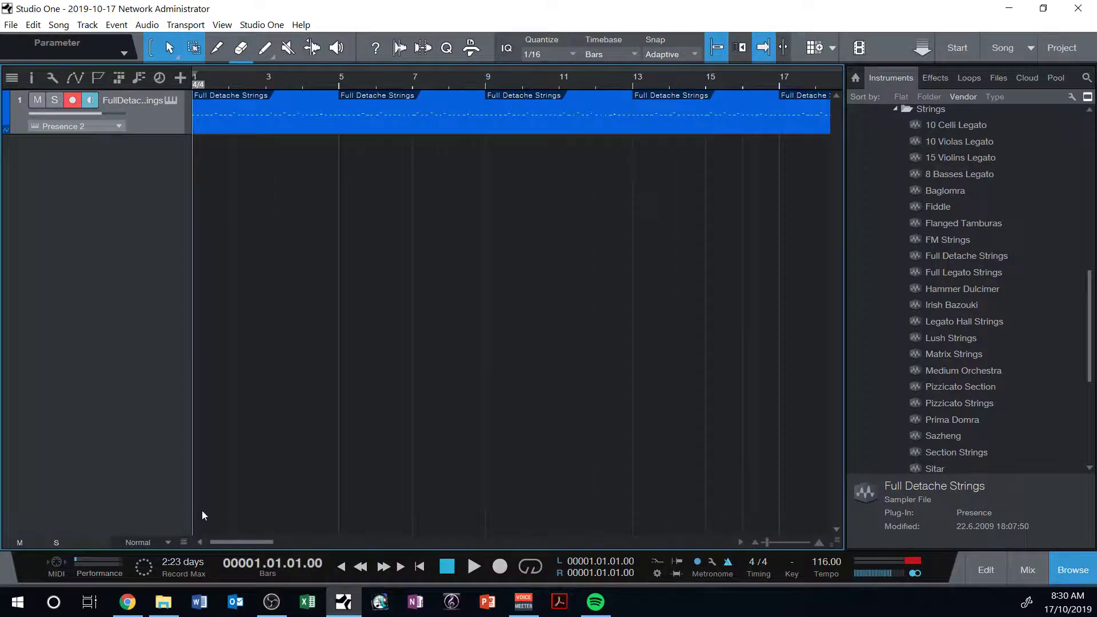
pyautogui.click(474, 565)
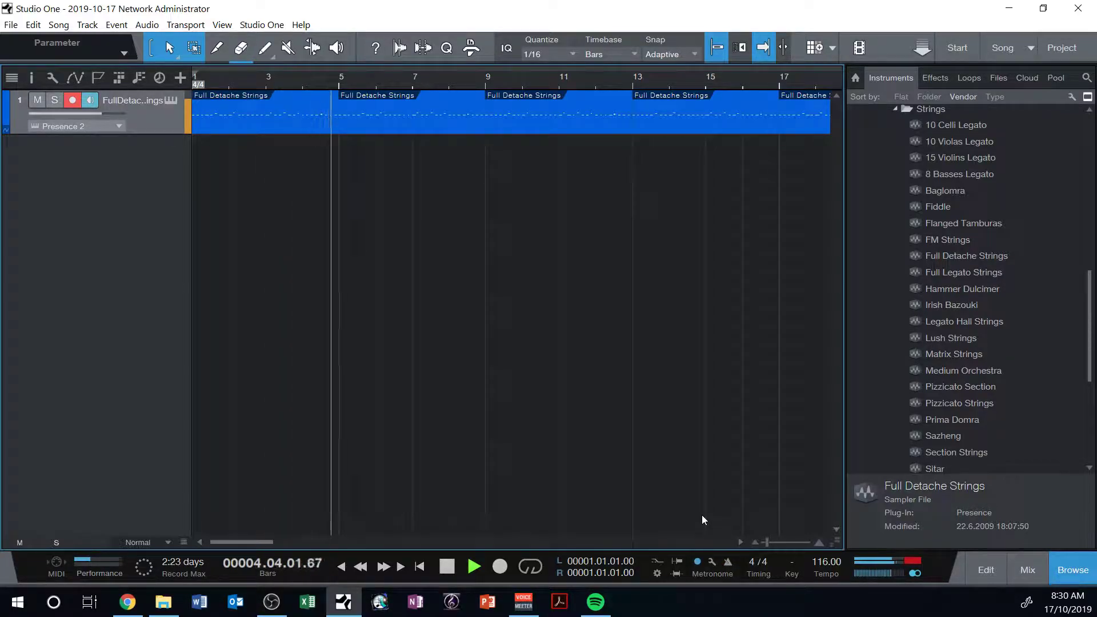
pyautogui.press('space')
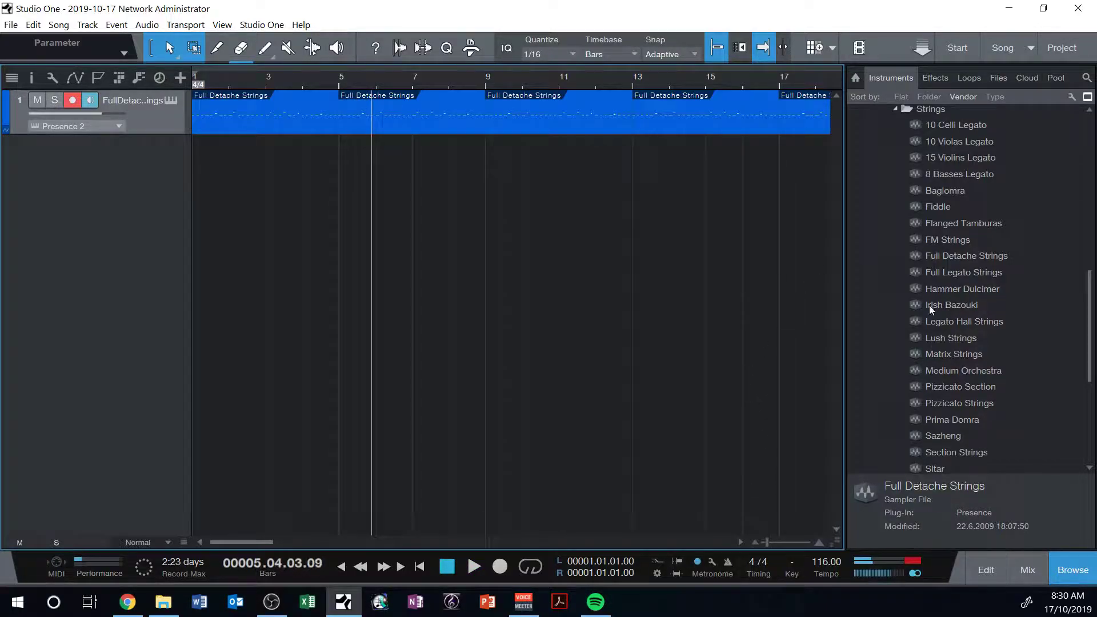
# - Browse the loop library to the Rock drum loops and select Classic Rock - 115bpm.musicloop
pyautogui.click(967, 77)
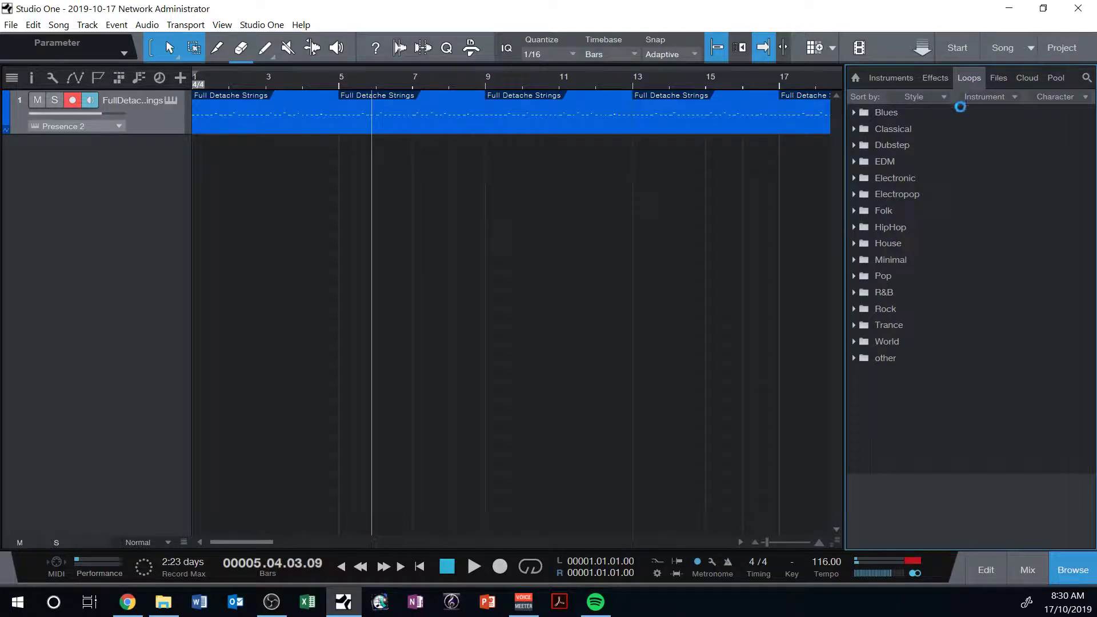
pyautogui.click(854, 323)
pyautogui.click(876, 343)
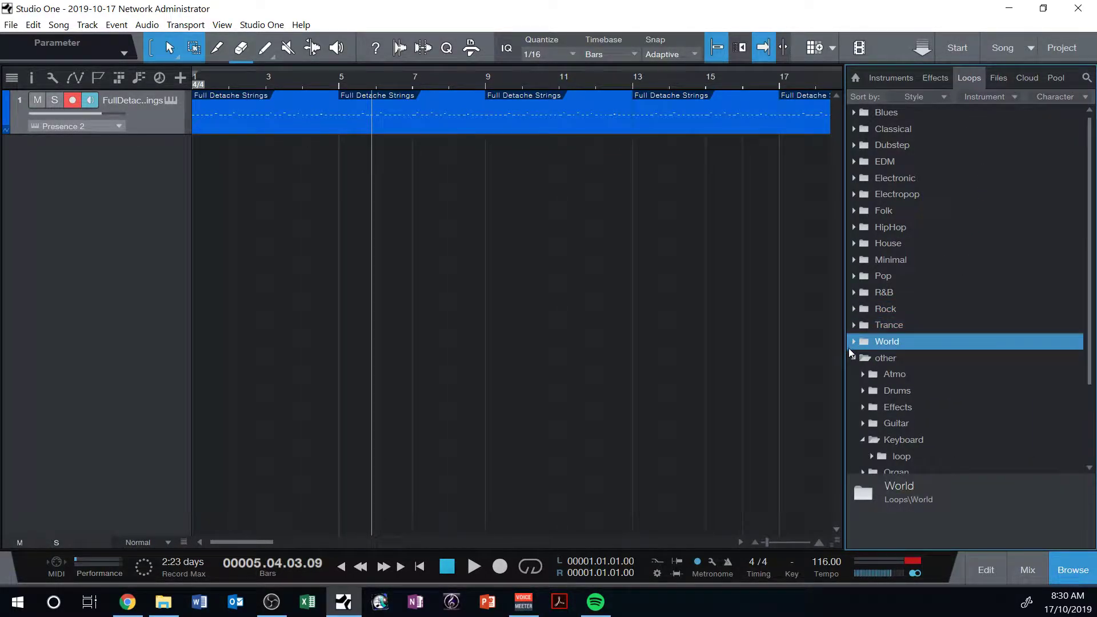
pyautogui.click(858, 358)
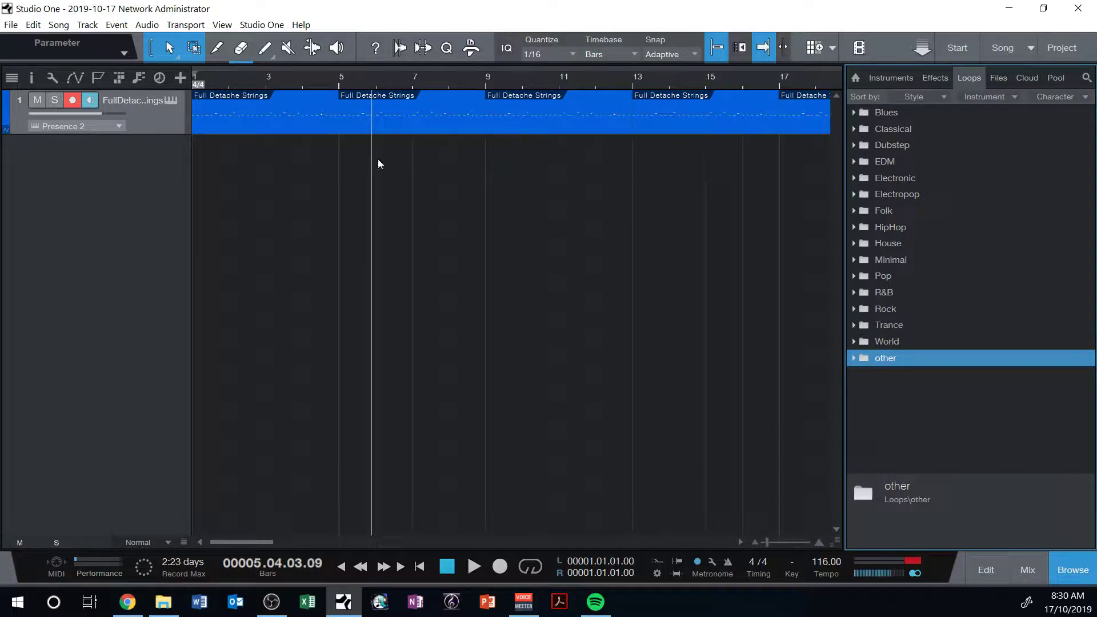
pyautogui.doubleClick(890, 309)
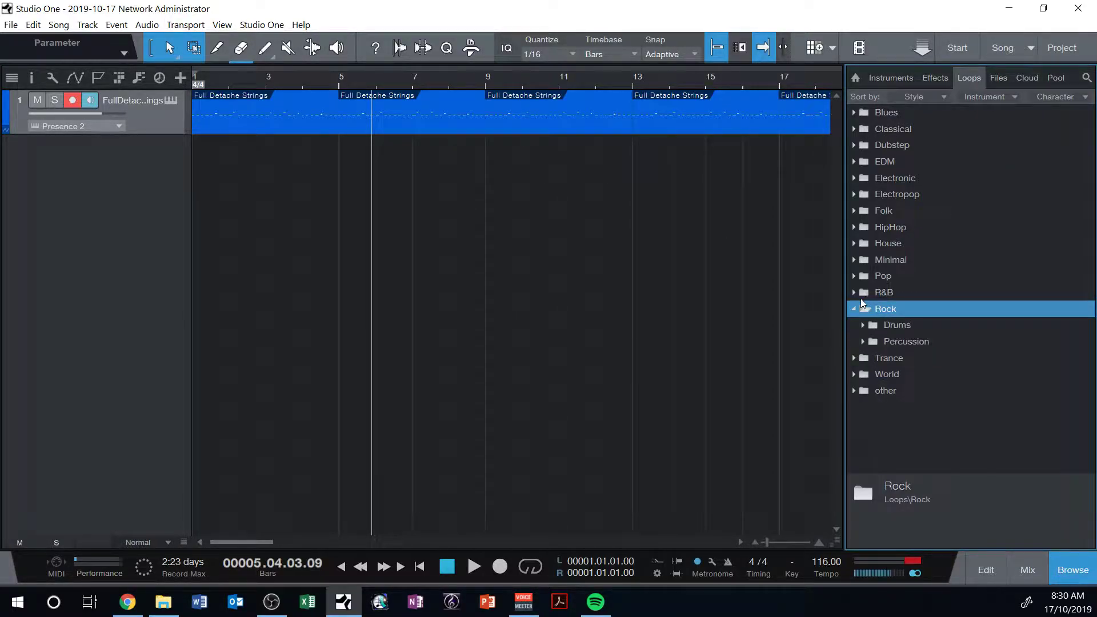
pyautogui.doubleClick(897, 327)
pyautogui.doubleClick(902, 341)
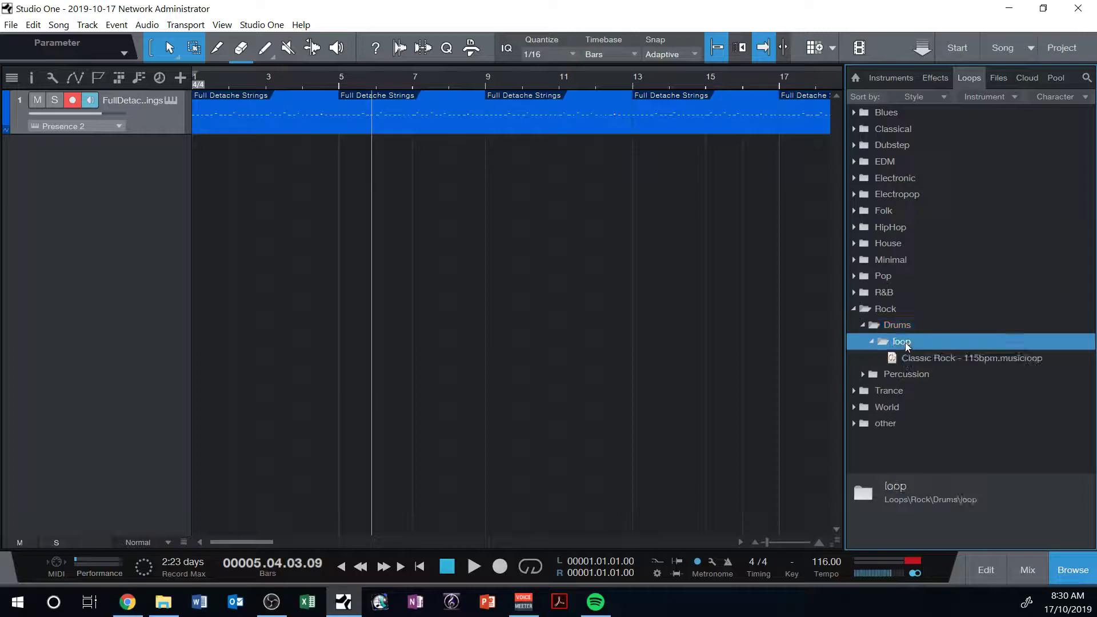
pyautogui.click(913, 361)
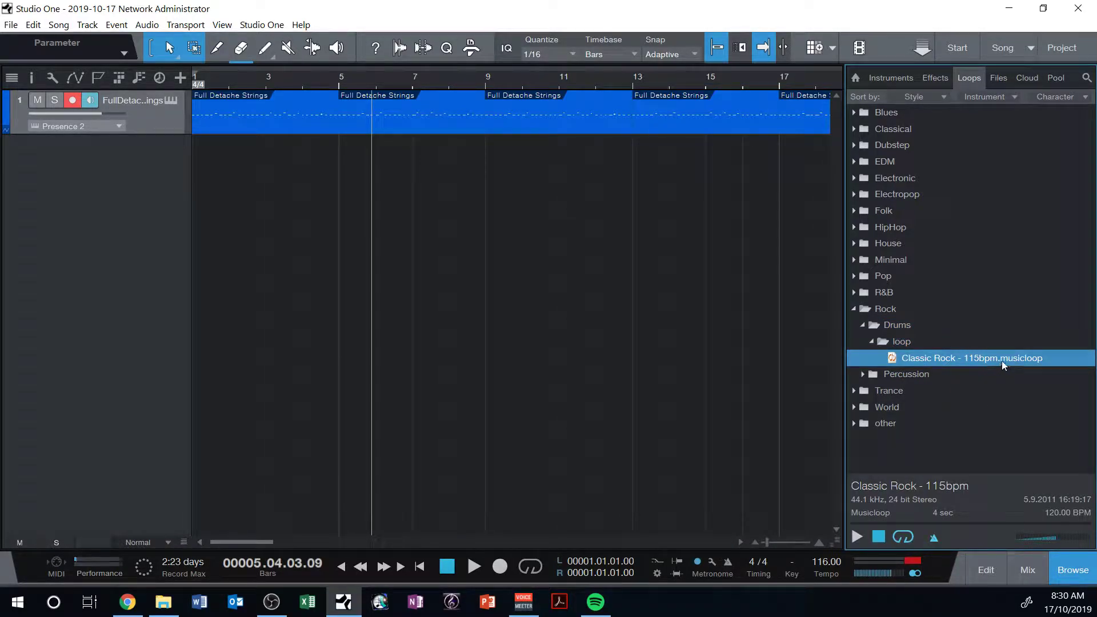
# - Add the Classic Rock drum loop on a new track at bar 5 and duplicate it until it reaches bar 15
pyautogui.moveTo(1006, 359); pyautogui.dragTo(367, 173)
pyautogui.press('d')
pyautogui.press('d')
pyautogui.press('d')
pyautogui.press('d')
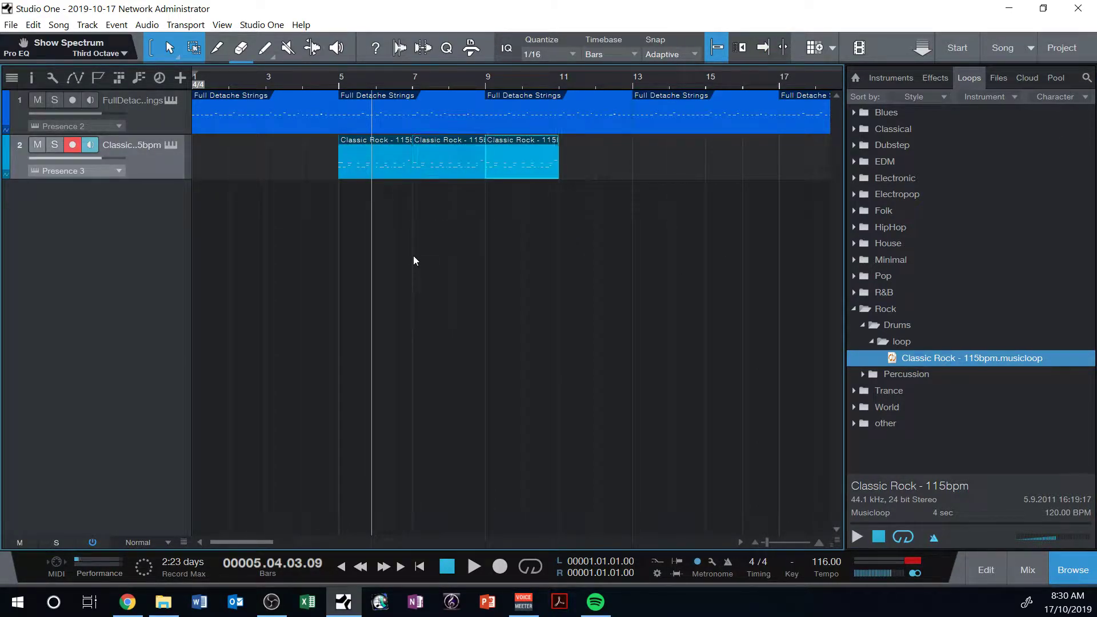
# - Play from bar 4 to balance the mix, raising the Classic Rock track's volume slightly and lowering the strings track to -4.0 dB
pyautogui.click(302, 81)
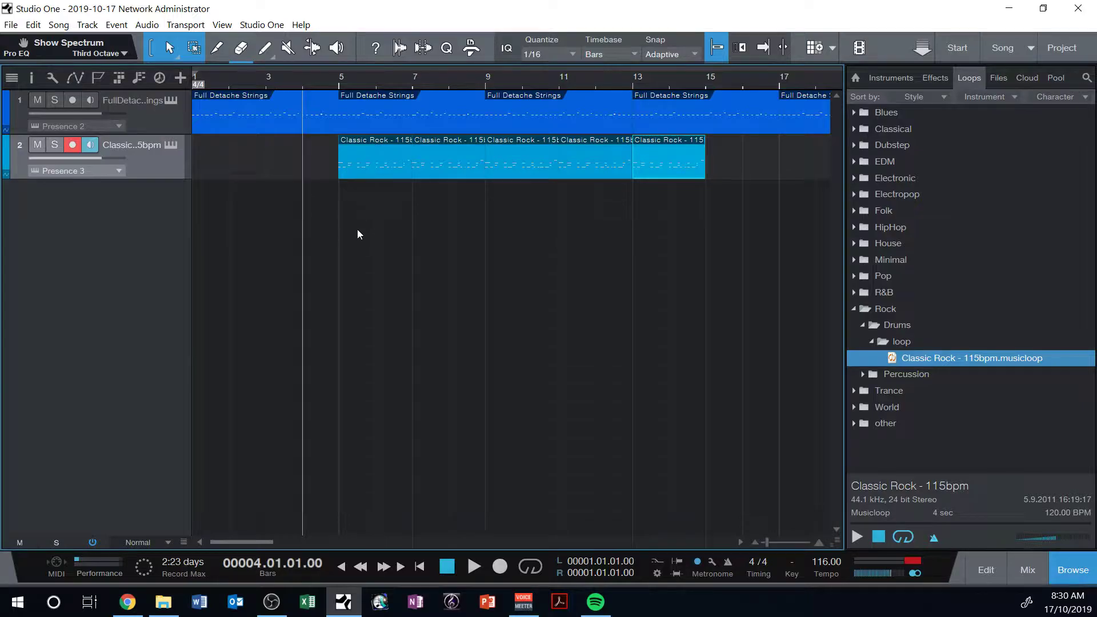
pyautogui.press('space')
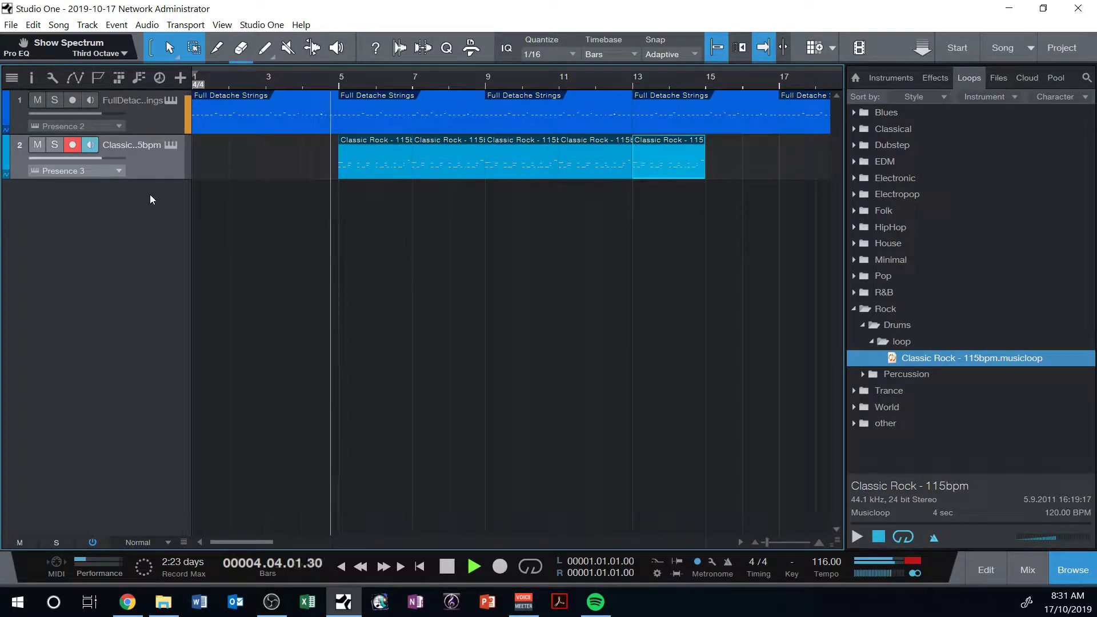
pyautogui.moveTo(100, 155); pyautogui.dragTo(109, 153)
pyautogui.moveTo(102, 113); pyautogui.dragTo(91, 115)
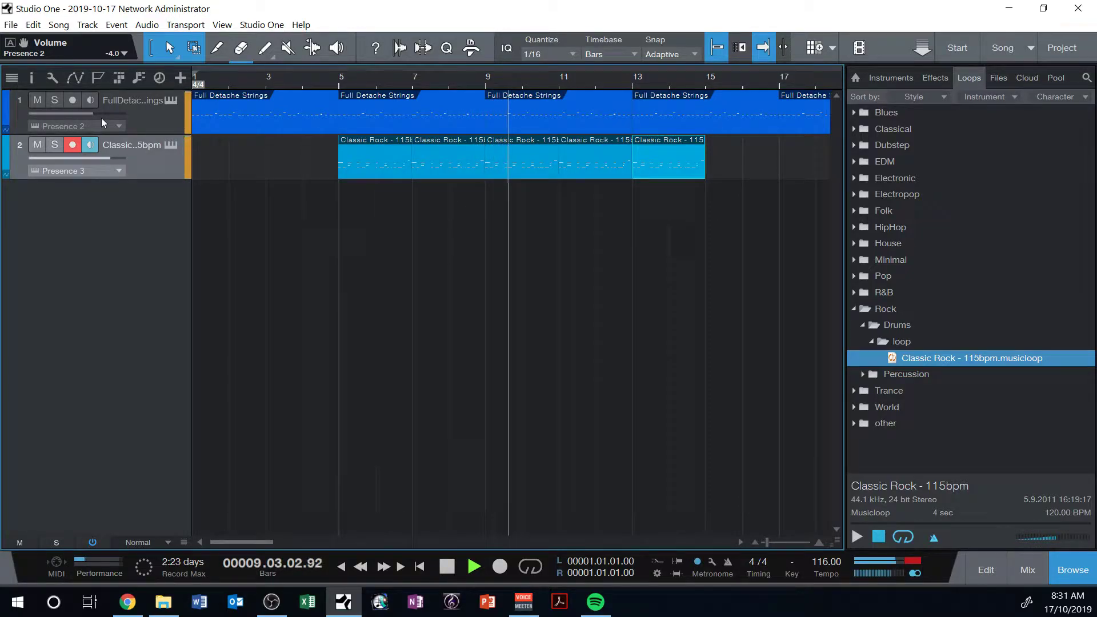
pyautogui.press('space')
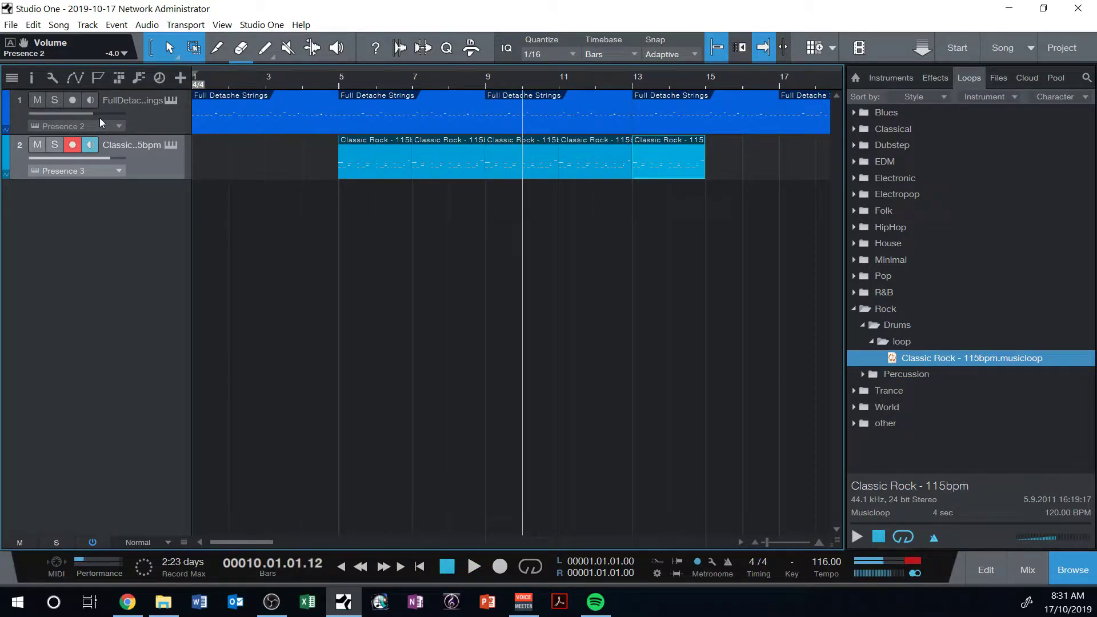